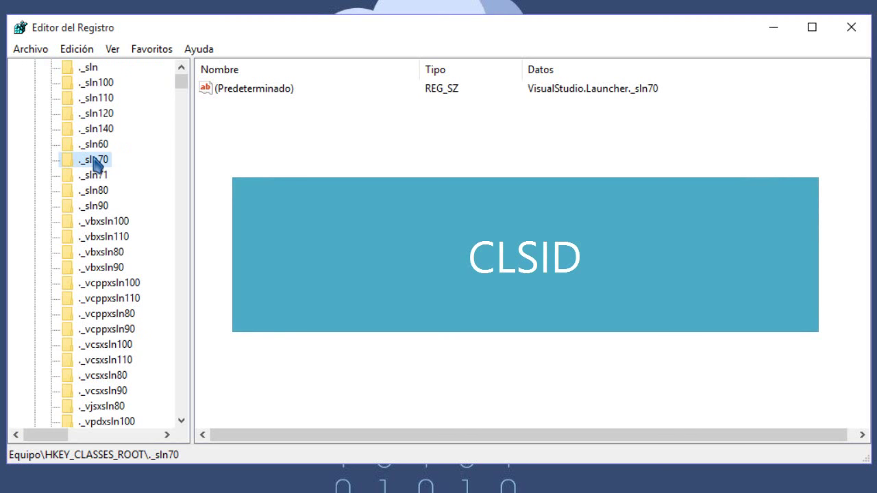
Locate the CLSID key under HKEY_CLASSES_ROOT and expand its subkeys.
{"action": "key", "text": "c"}
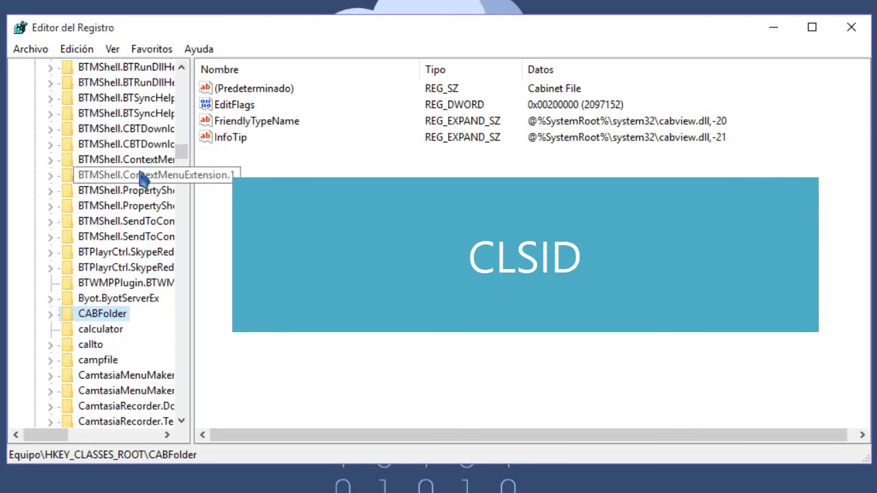
{"action": "scroll", "coordinate": [142, 177], "scroll_direction": "down", "scroll_amount": 3}
{"action": "scroll", "coordinate": [103, 209], "scroll_direction": "down", "scroll_amount": 12}
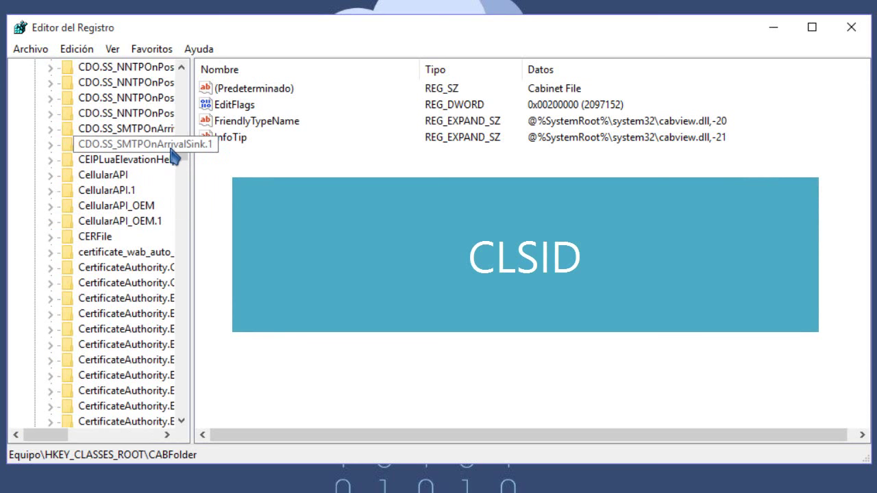
{"action": "left_click_drag", "start_coordinate": [180, 159], "coordinate": [180, 164]}
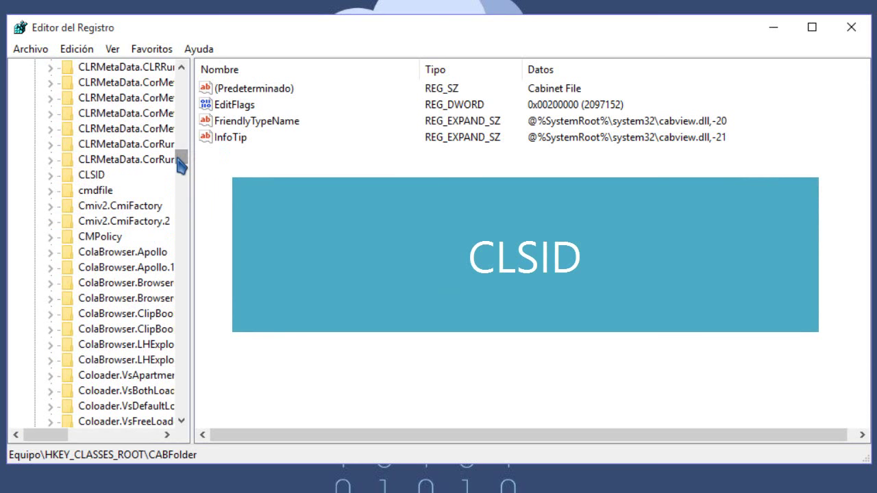
{"action": "left_click", "coordinate": [87, 177]}
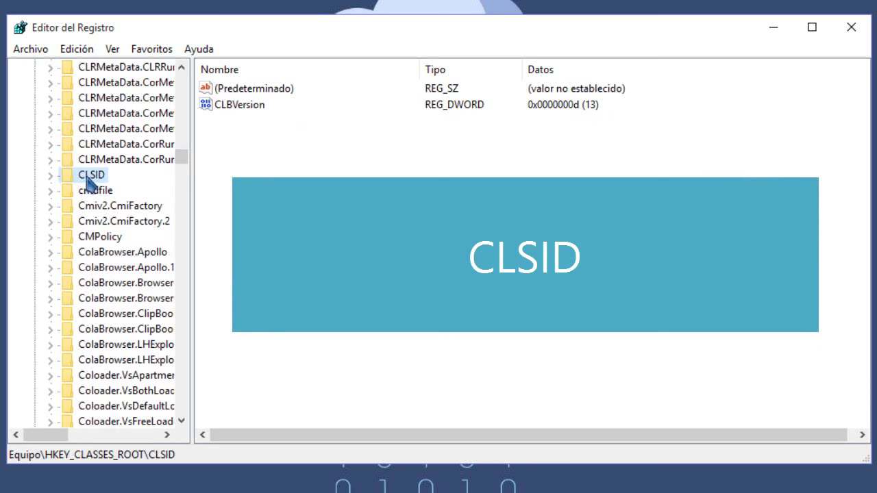
{"action": "left_click", "coordinate": [52, 175]}
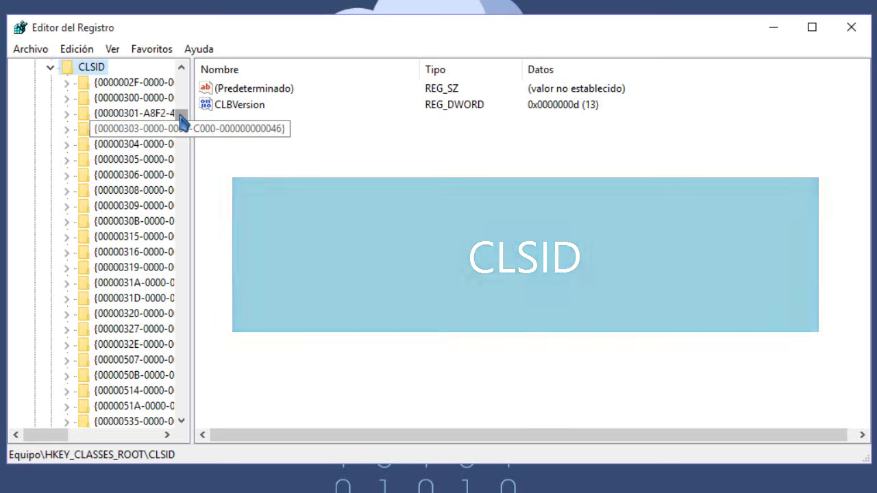
Find the {679f85cb-0220-4080-b29b-5540cc05aab6} key within CLSID, expand it and select its ShellFolder subkey.
{"action": "left_click_drag", "start_coordinate": [181, 122], "coordinate": [184, 180]}
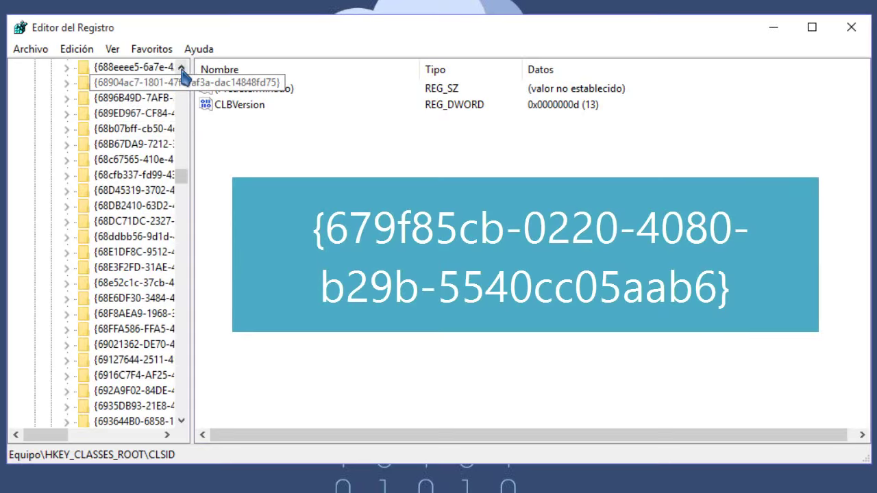
{"action": "left_click_drag", "start_coordinate": [182, 71], "coordinate": [184, 71]}
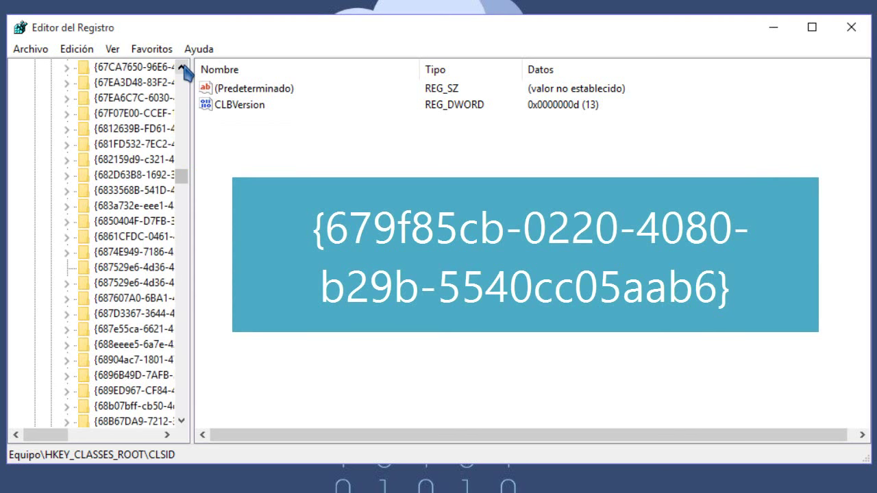
{"action": "left_click_drag", "start_coordinate": [182, 67], "coordinate": [182, 67]}
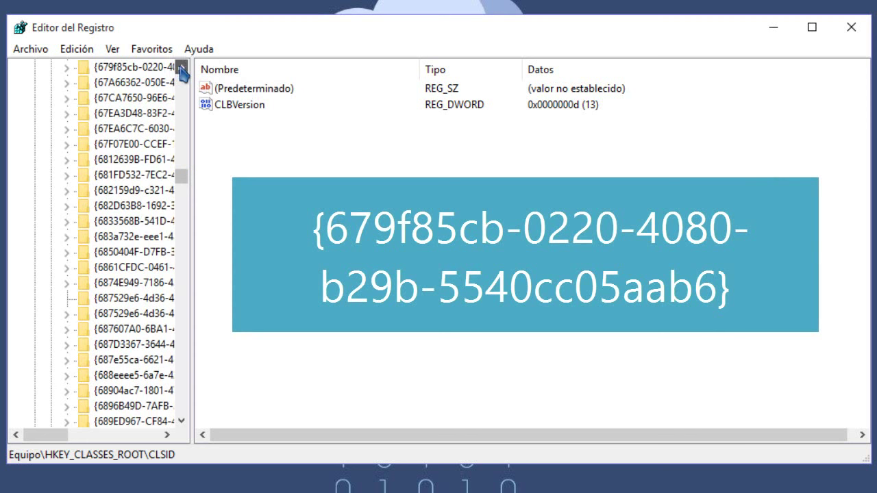
{"action": "left_click", "coordinate": [182, 67]}
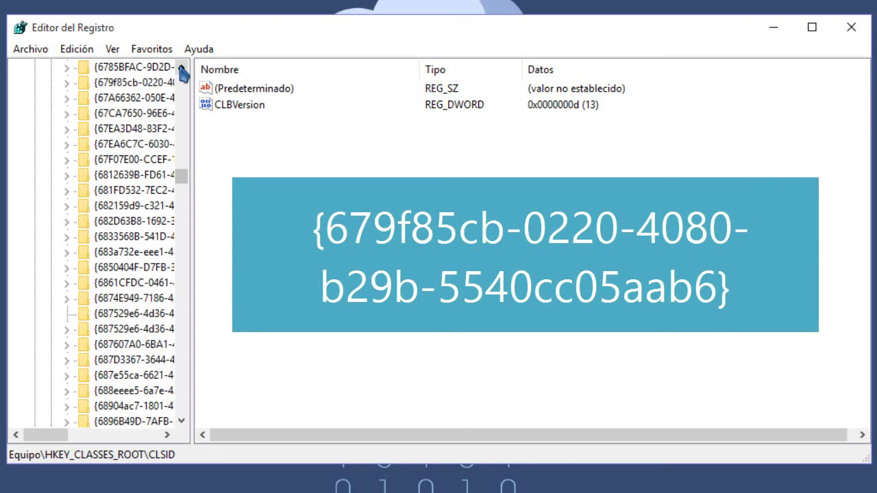
{"action": "left_click", "coordinate": [111, 85]}
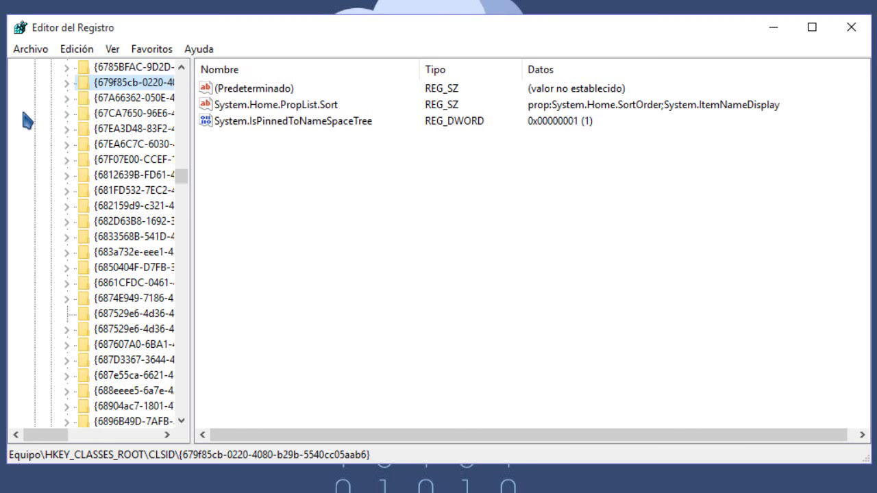
{"action": "left_click", "coordinate": [66, 83]}
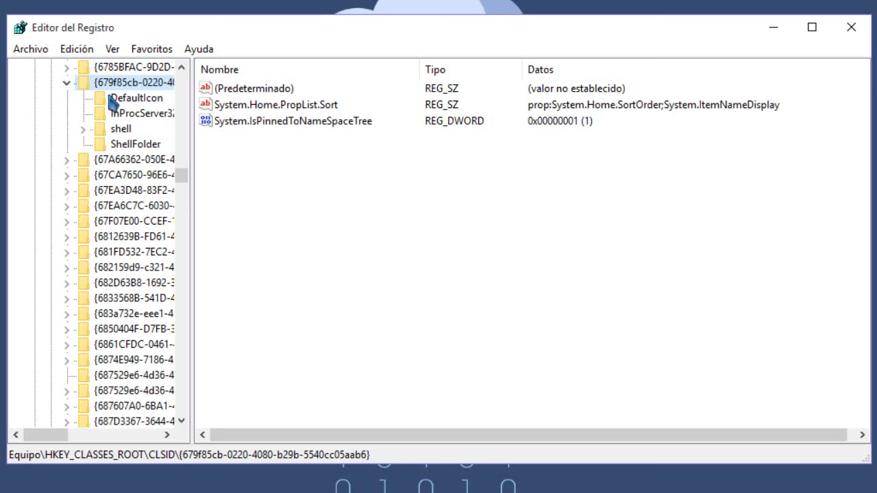
{"action": "left_click", "coordinate": [128, 145]}
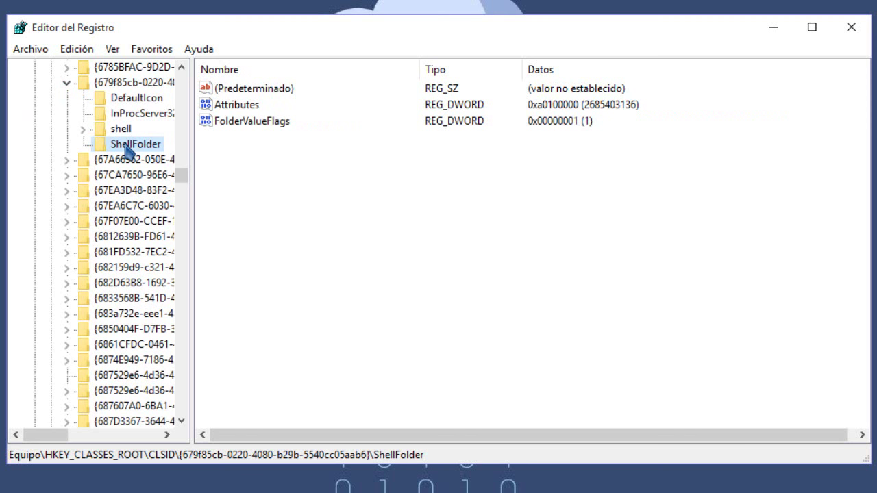
Open the advanced security settings from the permissions of the ShellFolder key.
{"action": "right_click", "coordinate": [128, 151]}
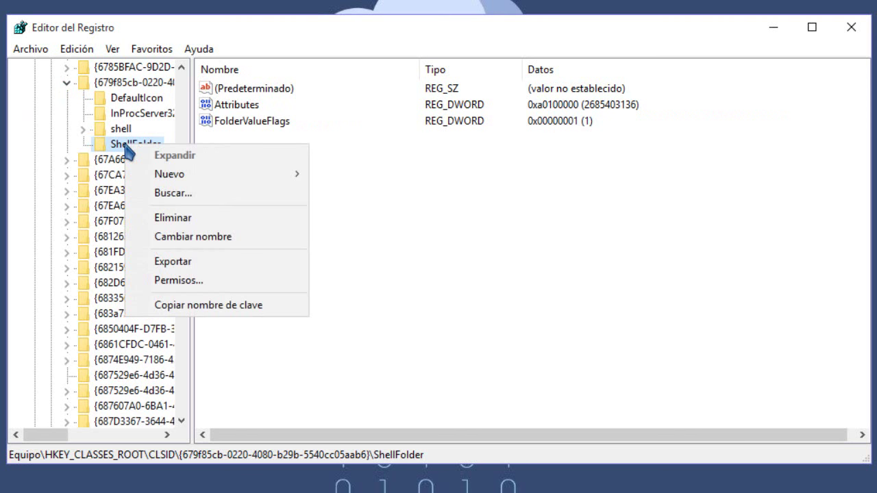
{"action": "left_click", "coordinate": [180, 281]}
{"action": "left_click_drag", "start_coordinate": [167, 87], "coordinate": [387, 87]}
{"action": "left_click", "coordinate": [483, 375]}
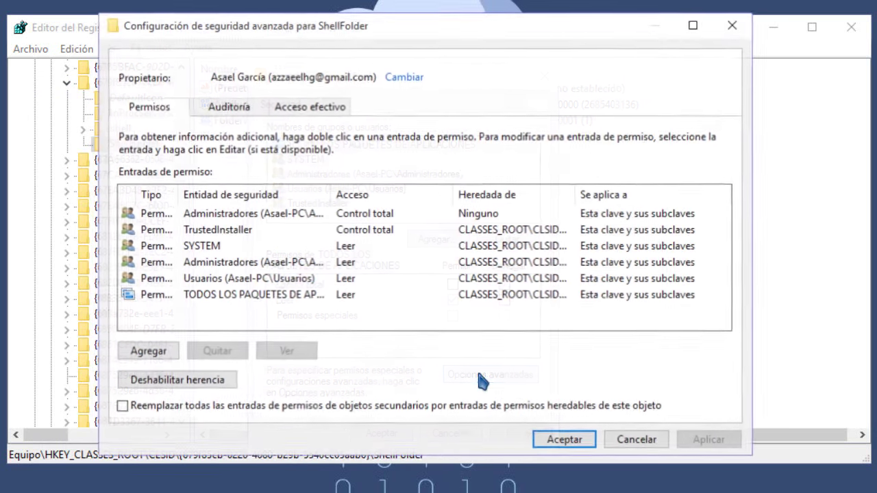
{"action": "left_click_drag", "start_coordinate": [347, 43], "coordinate": [428, 43]}
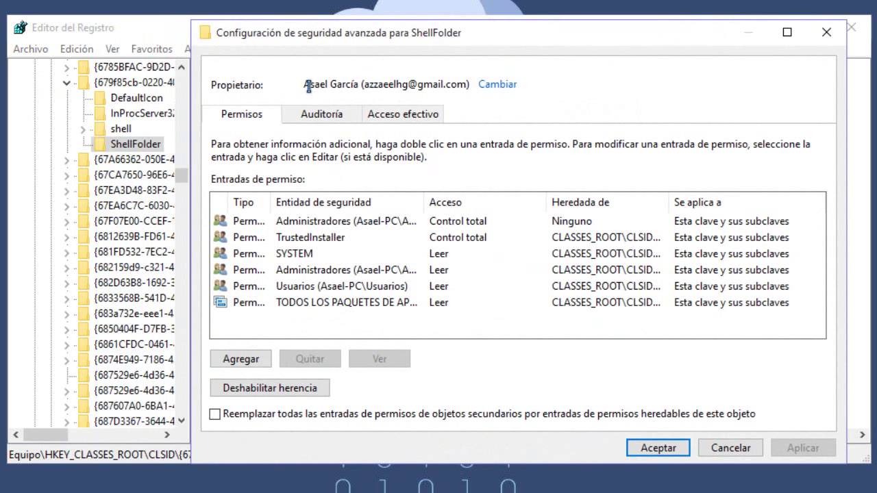
Start changing the owner of ShellFolder and list all users and groups through the advanced search.
{"action": "left_click", "coordinate": [502, 85]}
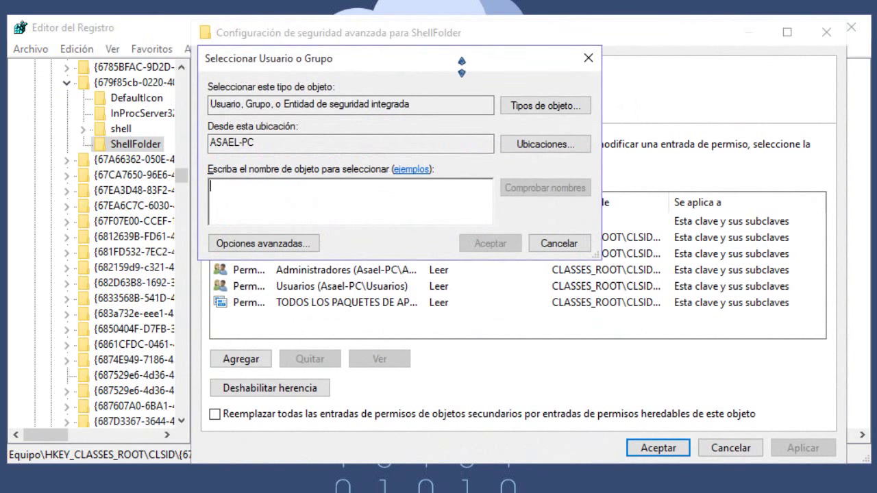
{"action": "left_click_drag", "start_coordinate": [424, 69], "coordinate": [541, 73]}
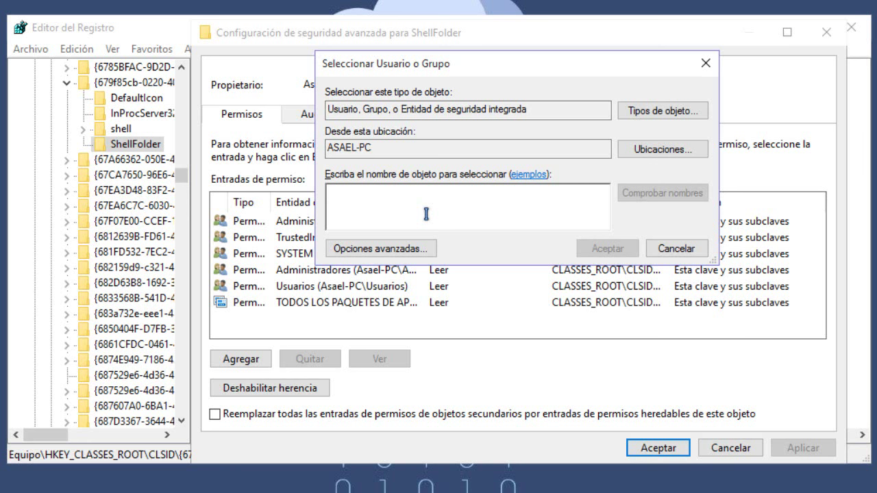
{"action": "left_click", "coordinate": [425, 248]}
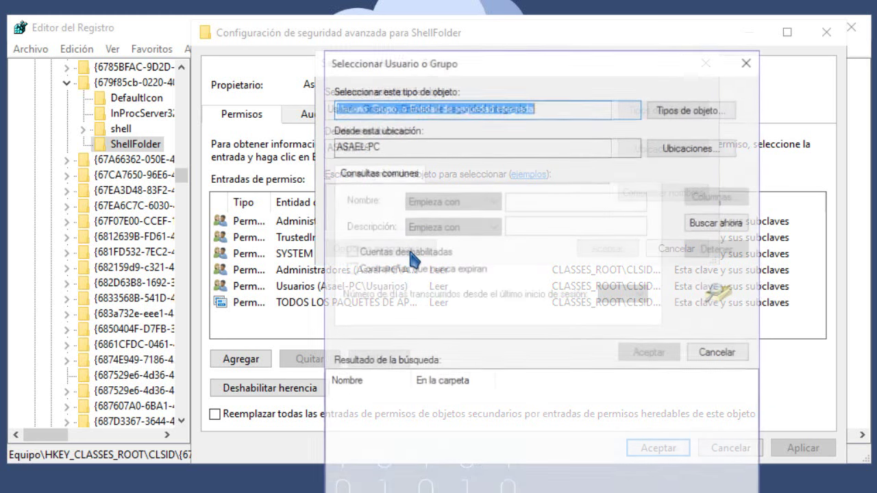
{"action": "left_click_drag", "start_coordinate": [505, 67], "coordinate": [439, 19]}
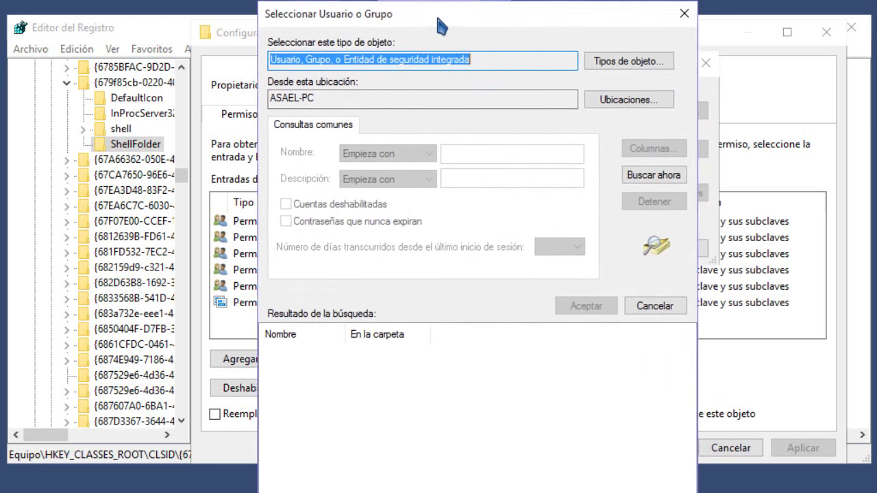
{"action": "left_click", "coordinate": [633, 174]}
{"action": "left_click_drag", "start_coordinate": [343, 327], "coordinate": [419, 326]}
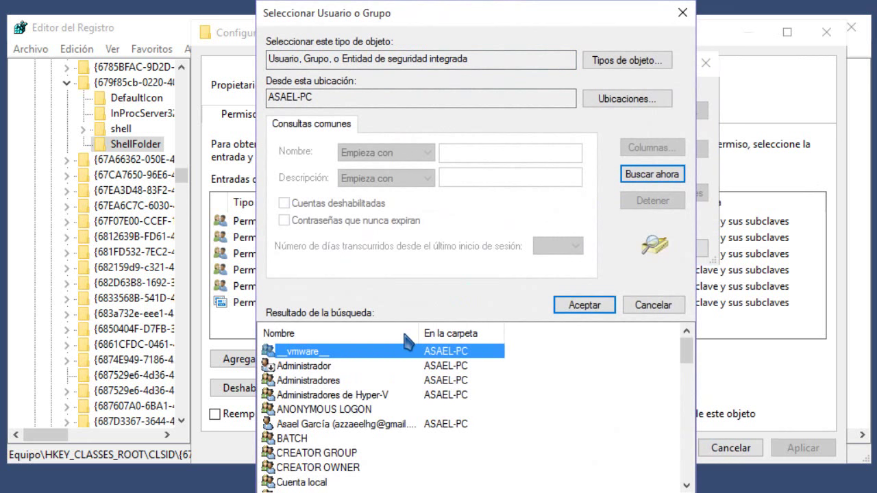
Set the Administradores group as the owner of ShellFolder and apply the change.
{"action": "left_click", "coordinate": [310, 382]}
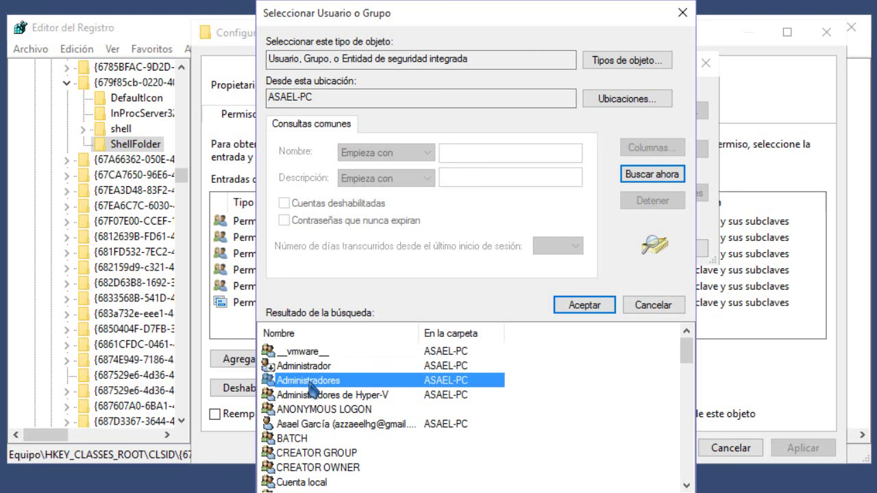
{"action": "left_click", "coordinate": [573, 310]}
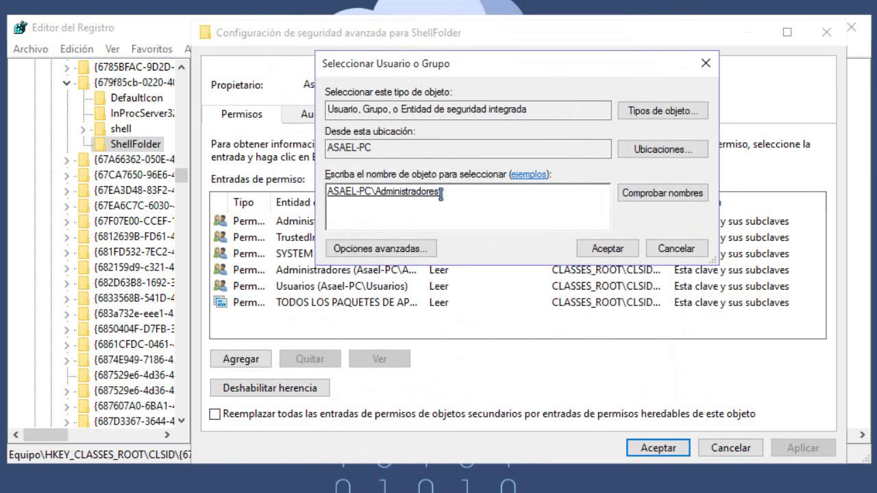
{"action": "left_click", "coordinate": [602, 251]}
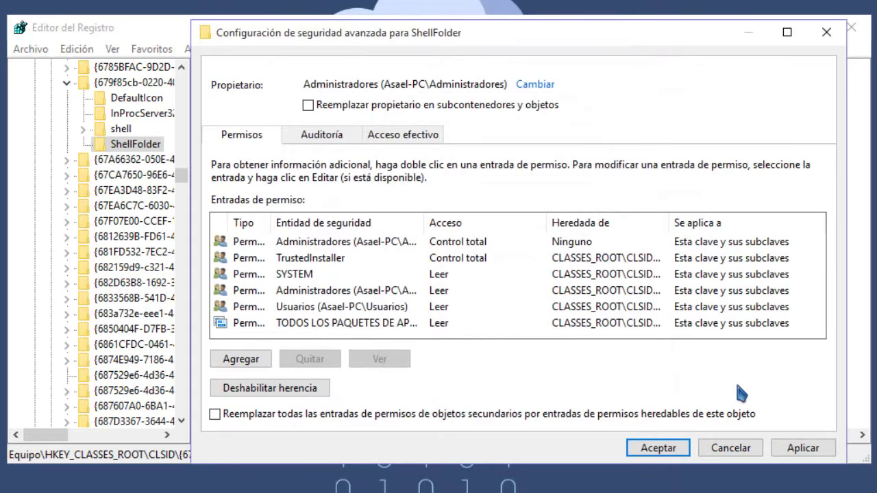
{"action": "left_click", "coordinate": [796, 451]}
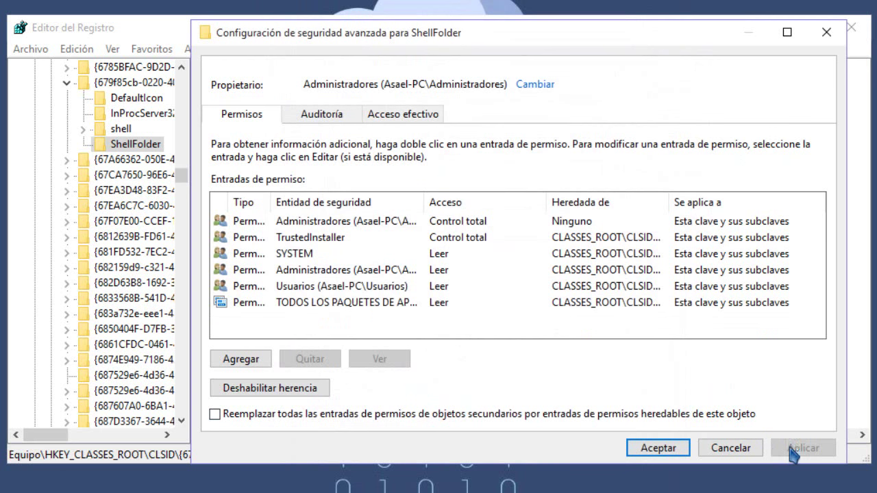
{"action": "left_click", "coordinate": [656, 448]}
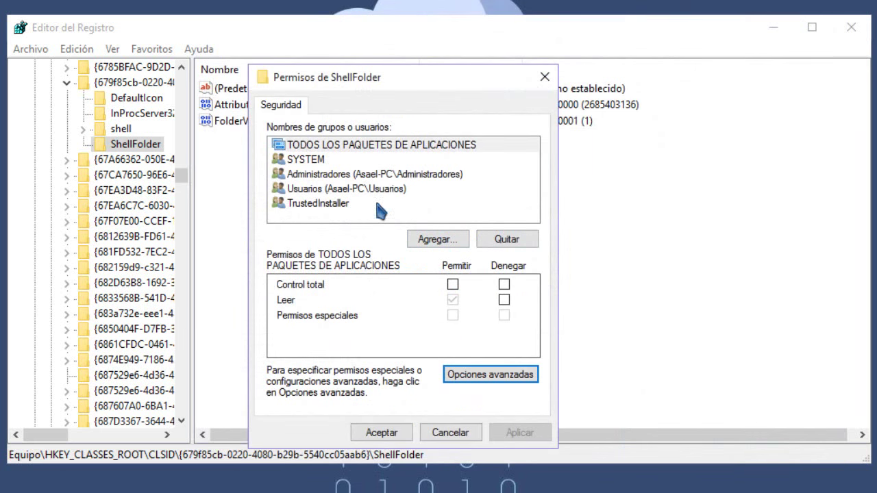
Allow Control total on ShellFolder for the Administradores group and apply the permissions.
{"action": "left_click", "coordinate": [355, 175]}
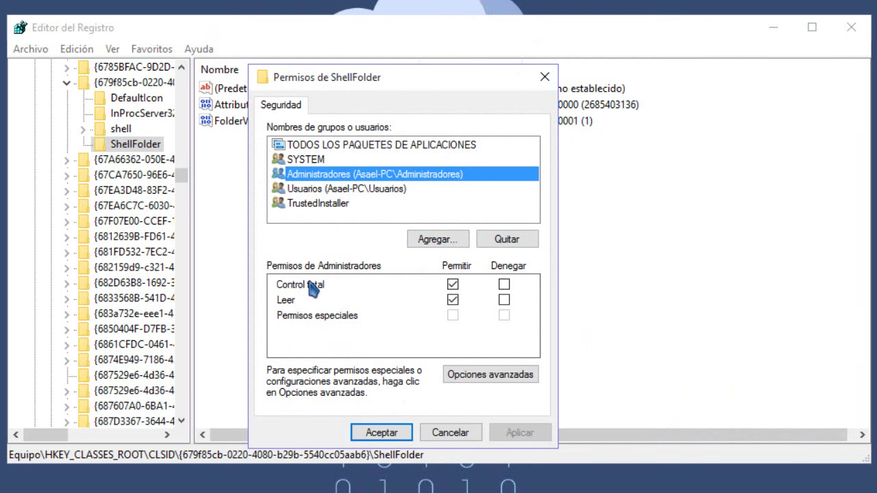
{"action": "left_click", "coordinate": [453, 285]}
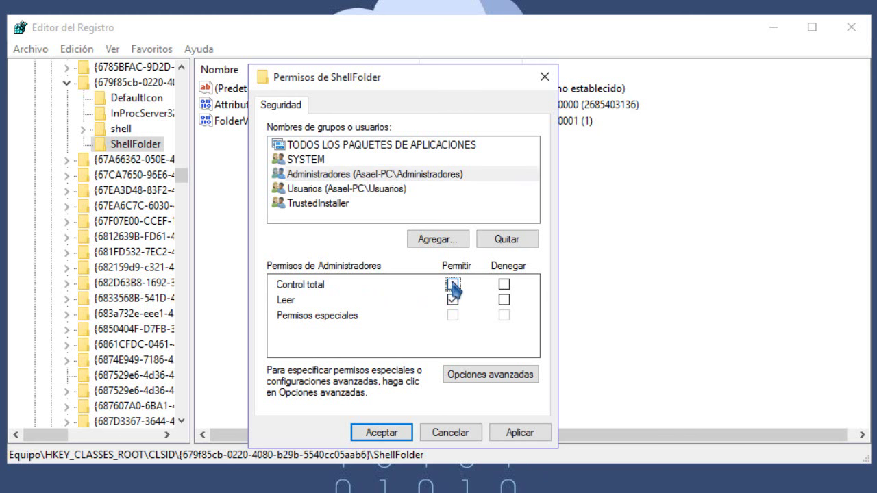
{"action": "left_click", "coordinate": [453, 285]}
{"action": "left_click", "coordinate": [519, 433]}
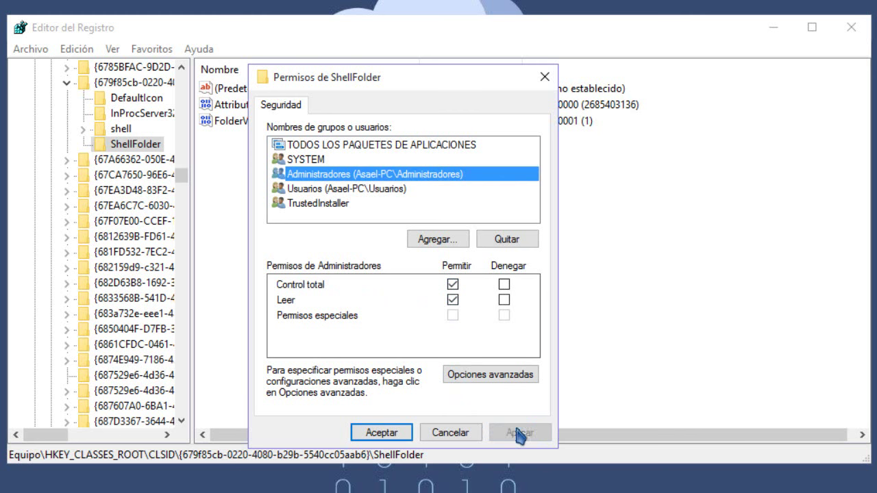
{"action": "left_click", "coordinate": [388, 434]}
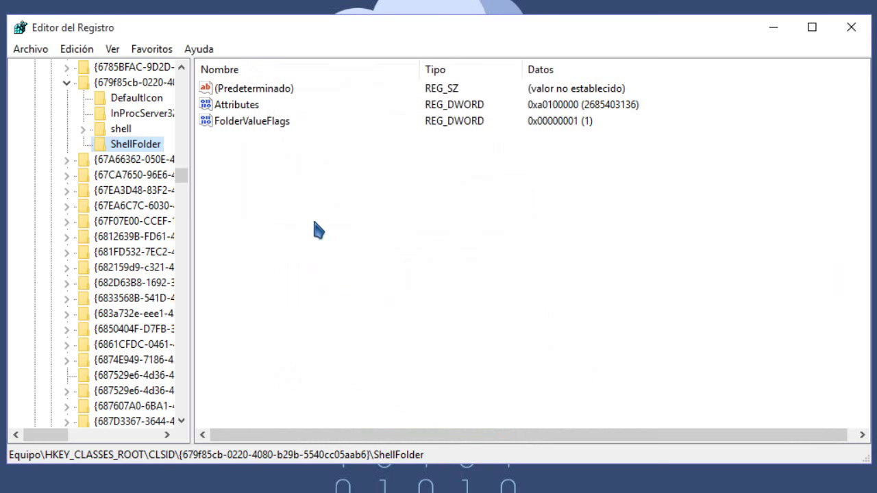
Set the Attributes DWORD value of ShellFolder to hexadecimal a0600000.
{"action": "double_click", "coordinate": [238, 106]}
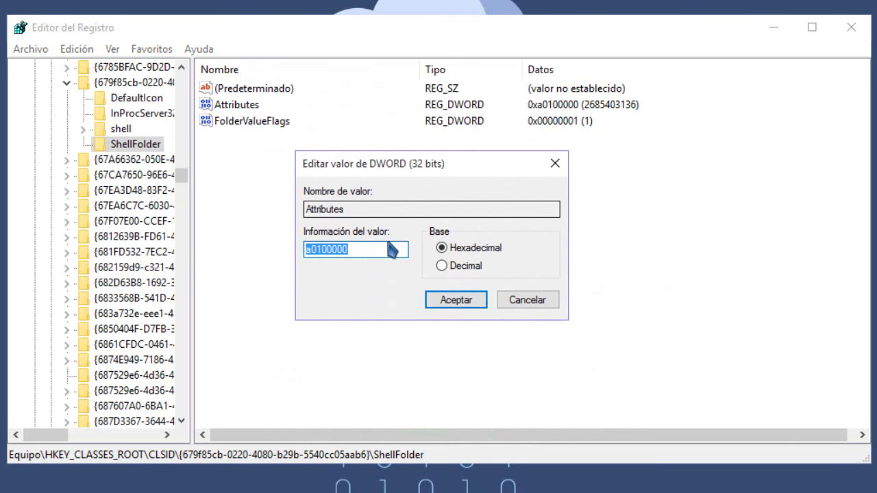
{"action": "left_click", "coordinate": [373, 252]}
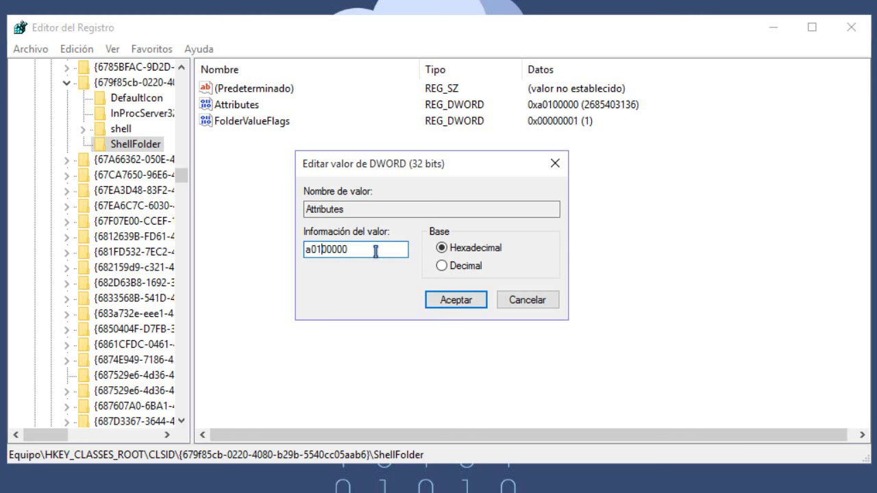
{"action": "type", "text": "6"}
{"action": "left_click", "coordinate": [457, 302]}
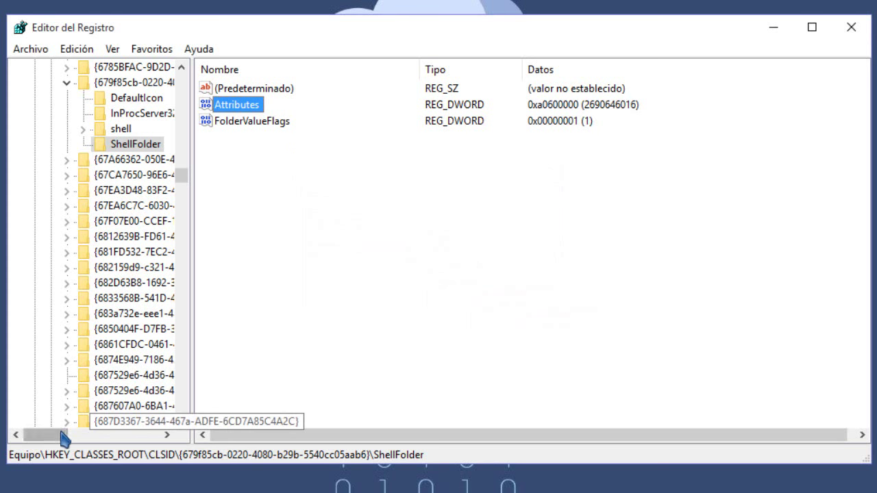
Collapse the expanded registry keys back to the root keys and close the registry editor.
{"action": "scroll", "coordinate": [51, 240], "scroll_direction": "down", "scroll_amount": 1}
{"action": "scroll", "coordinate": [60, 158], "scroll_direction": "up", "scroll_amount": 2}
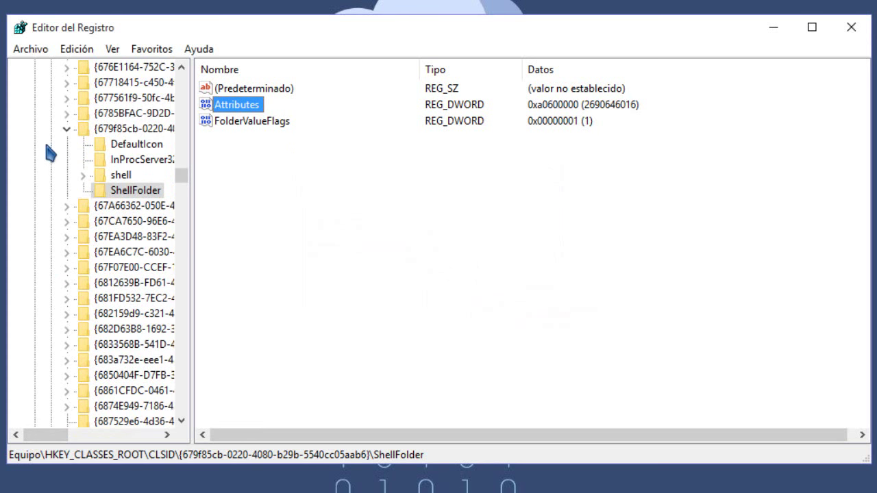
{"action": "left_click", "coordinate": [66, 130]}
{"action": "left_click_drag", "start_coordinate": [179, 173], "coordinate": [180, 72]}
{"action": "left_click", "coordinate": [34, 83]}
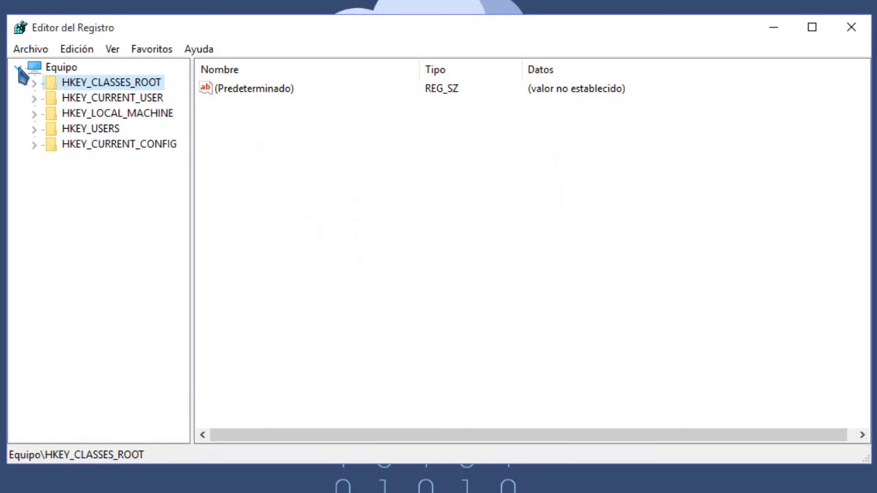
{"action": "left_click", "coordinate": [843, 33]}
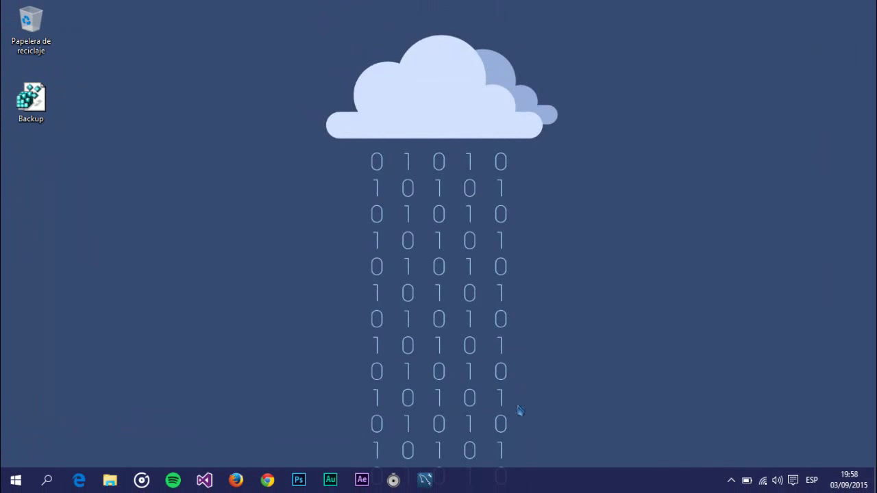
Restart the Explorador de Windows process from the Task Manager and close the Task Manager.
{"action": "right_click", "coordinate": [319, 470]}
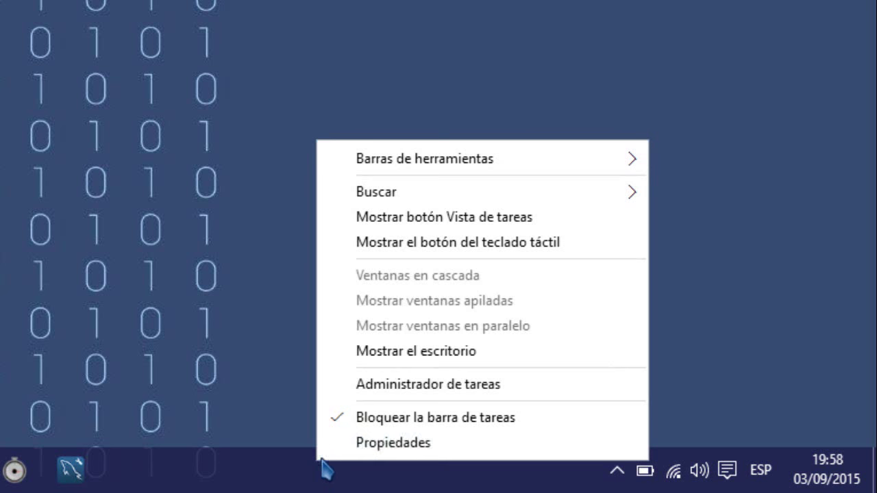
{"action": "left_click", "coordinate": [377, 386]}
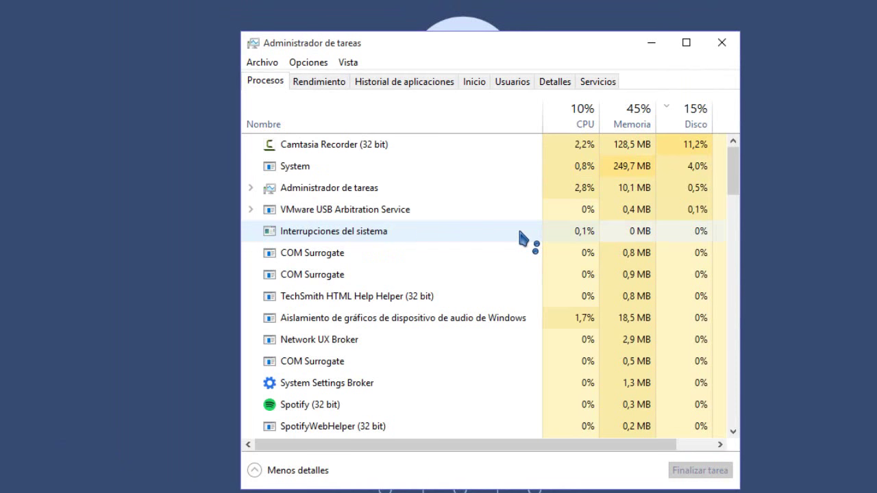
{"action": "scroll", "coordinate": [308, 294], "scroll_direction": "down", "scroll_amount": 1}
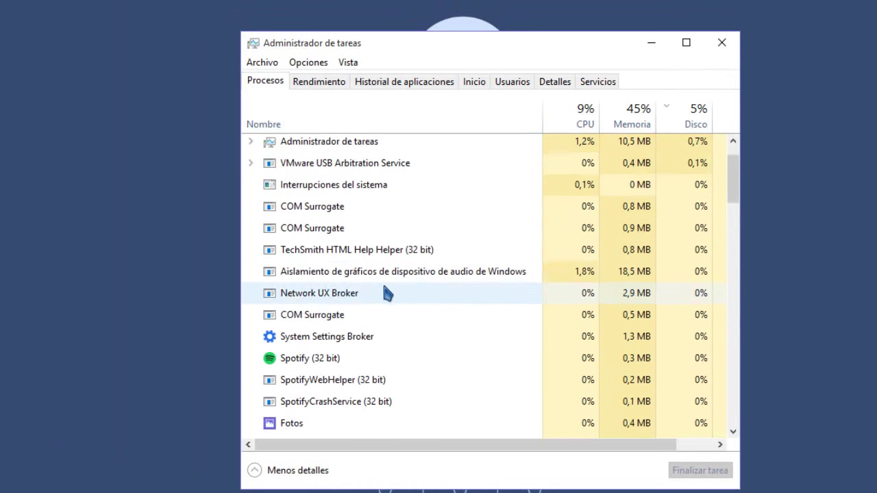
{"action": "scroll", "coordinate": [388, 294], "scroll_direction": "down", "scroll_amount": 3}
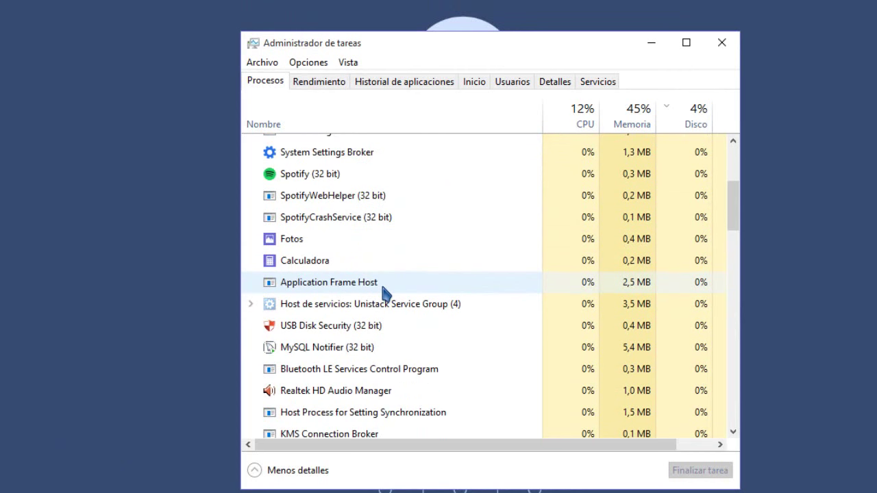
{"action": "scroll", "coordinate": [386, 291], "scroll_direction": "down", "scroll_amount": 3}
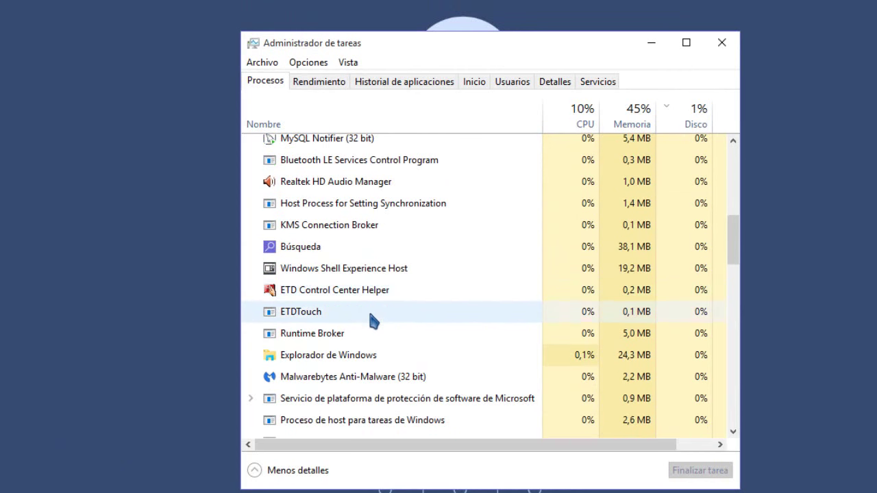
{"action": "left_click", "coordinate": [332, 357]}
{"action": "scroll", "coordinate": [363, 362], "scroll_direction": "down", "scroll_amount": 1}
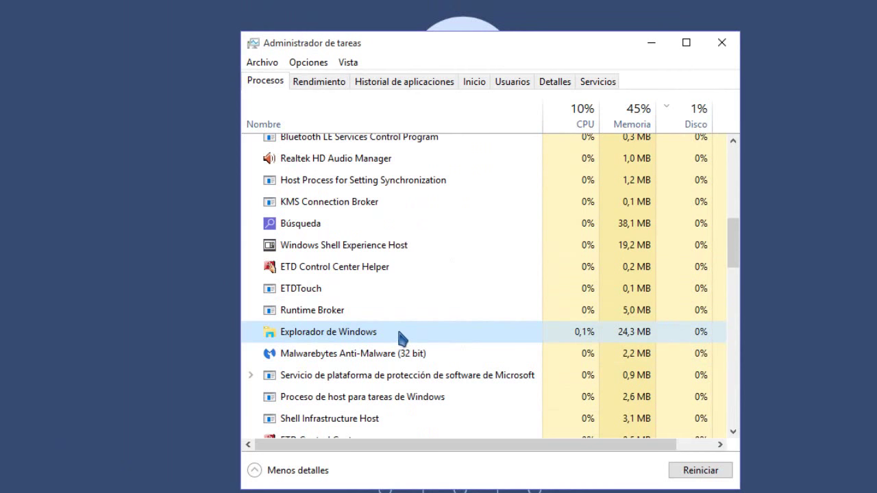
{"action": "right_click", "coordinate": [398, 332]}
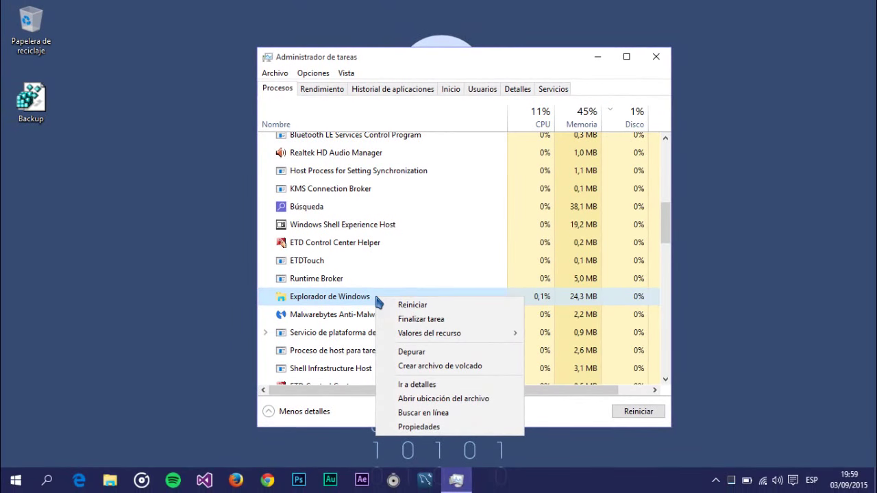
{"action": "left_click", "coordinate": [413, 306]}
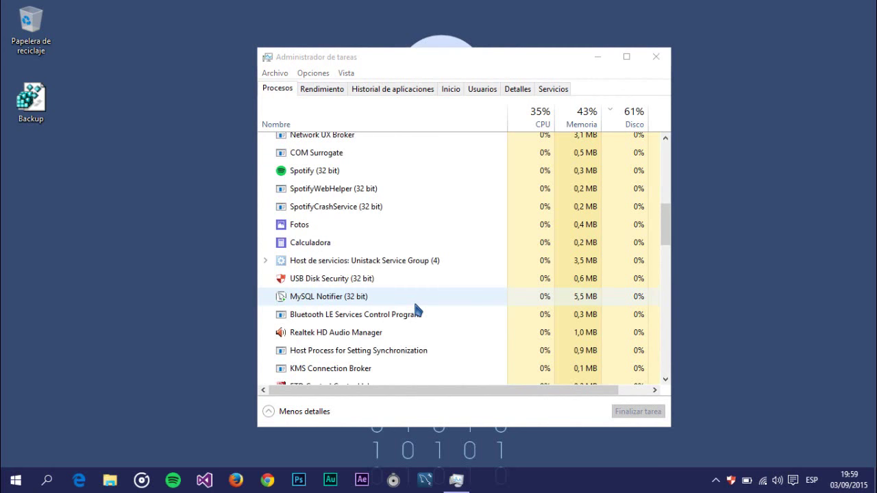
{"action": "left_click", "coordinate": [656, 58]}
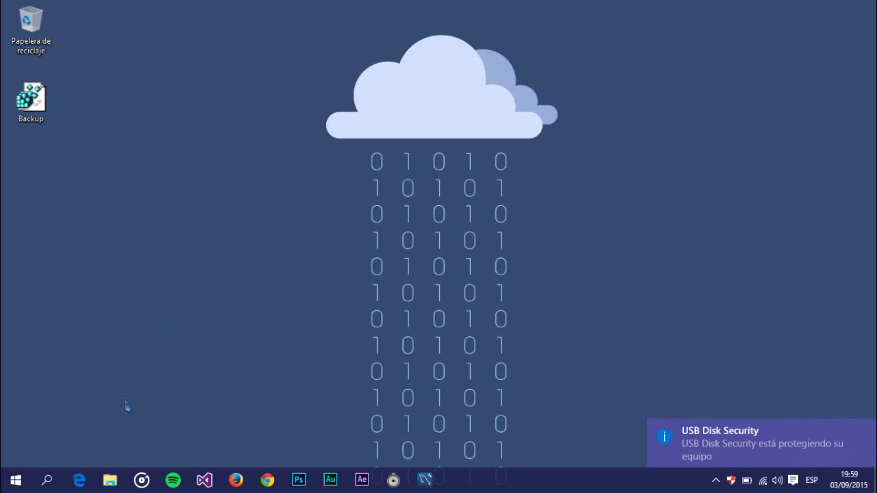
Open a file explorer window, collapse Este equipo and Bibliotecas in its navigation tree to check the entries, and close the window.
{"action": "left_click", "coordinate": [110, 480]}
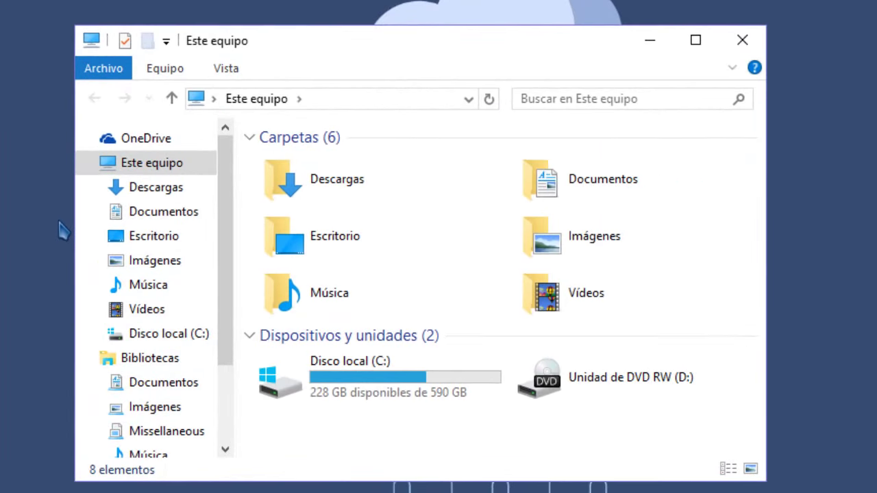
{"action": "left_click", "coordinate": [81, 165]}
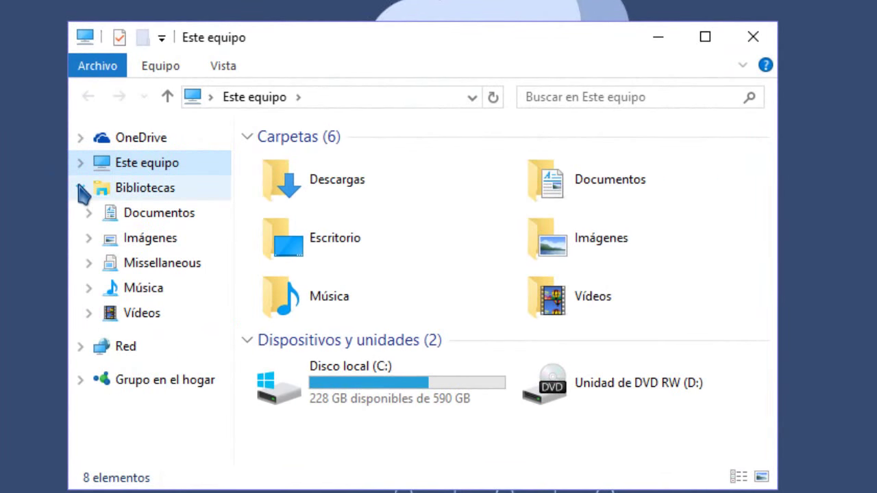
{"action": "left_click", "coordinate": [81, 189]}
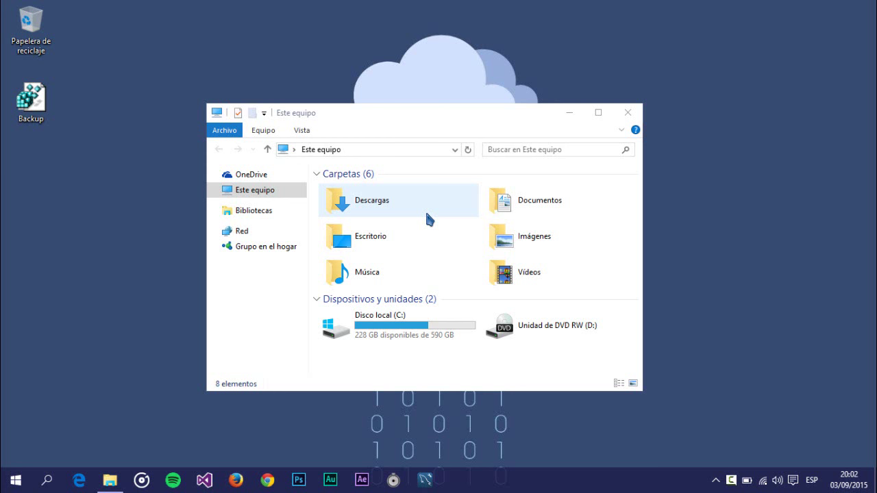
{"action": "left_click", "coordinate": [628, 113]}
Open the registry editor with regedit and collapse the HKEY_CLASSES_ROOT key.
{"action": "key", "text": "super"}
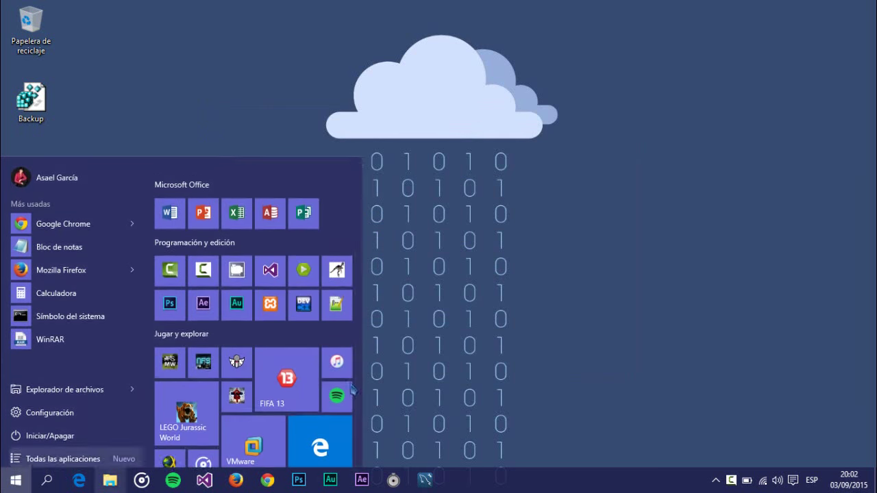
{"action": "type", "text": "reg"}
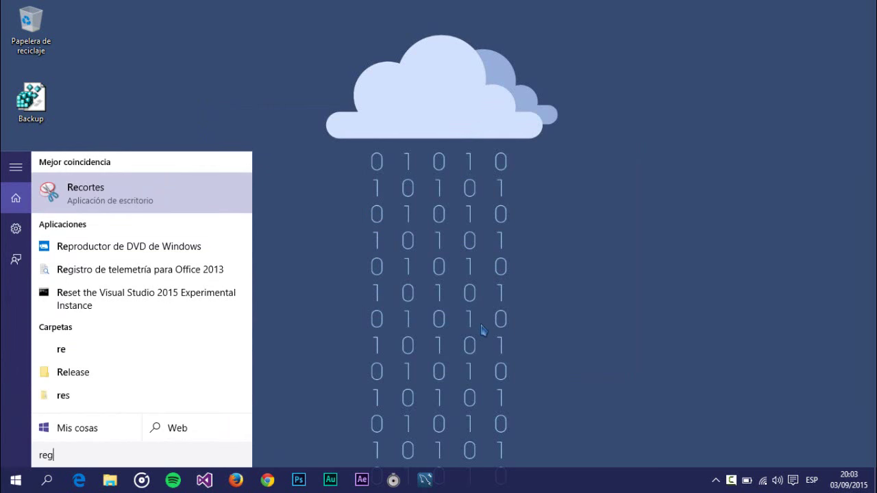
{"action": "type", "text": "edit"}
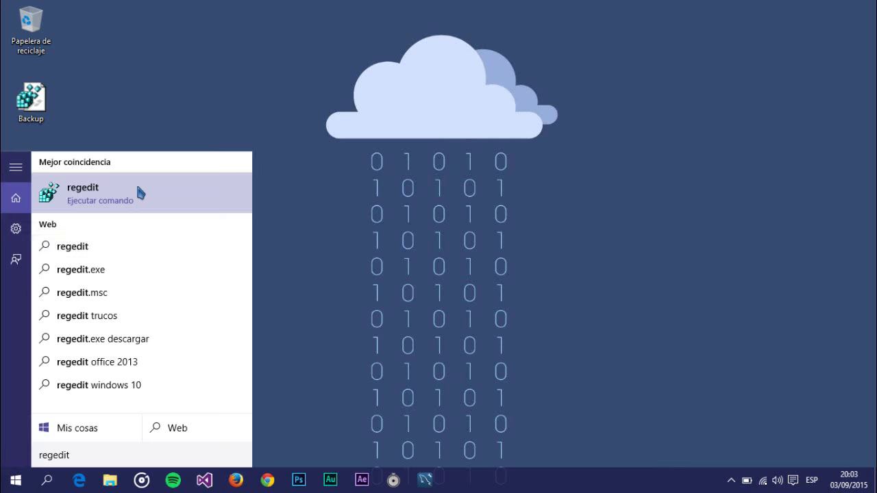
{"action": "left_click", "coordinate": [137, 192]}
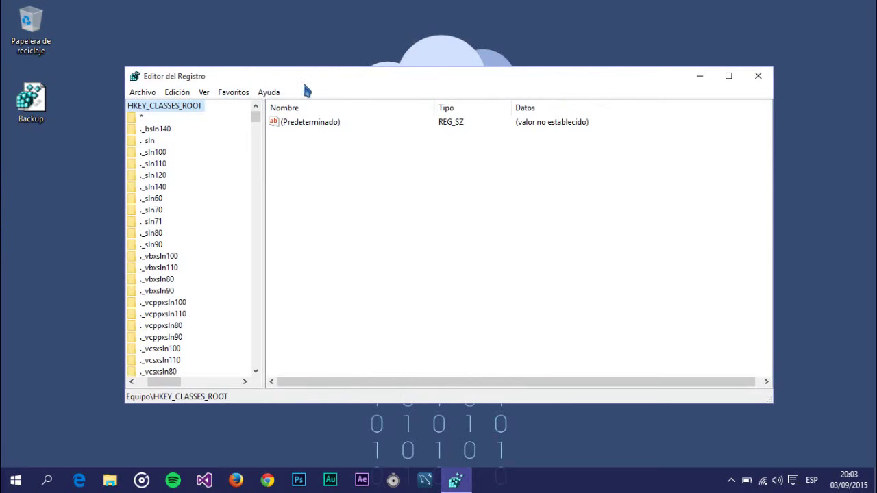
{"action": "left_click_drag", "start_coordinate": [182, 382], "coordinate": [149, 381]}
{"action": "scroll", "coordinate": [172, 216], "scroll_direction": "up", "scroll_amount": 1}
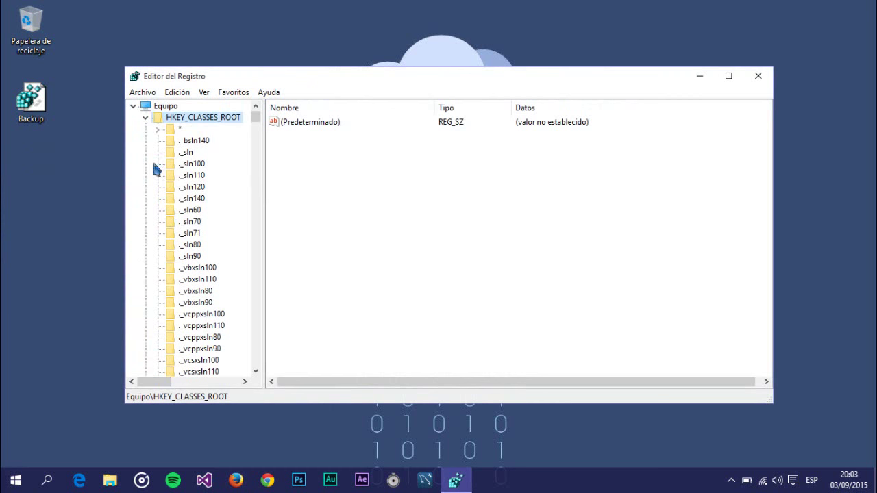
{"action": "left_click", "coordinate": [145, 117]}
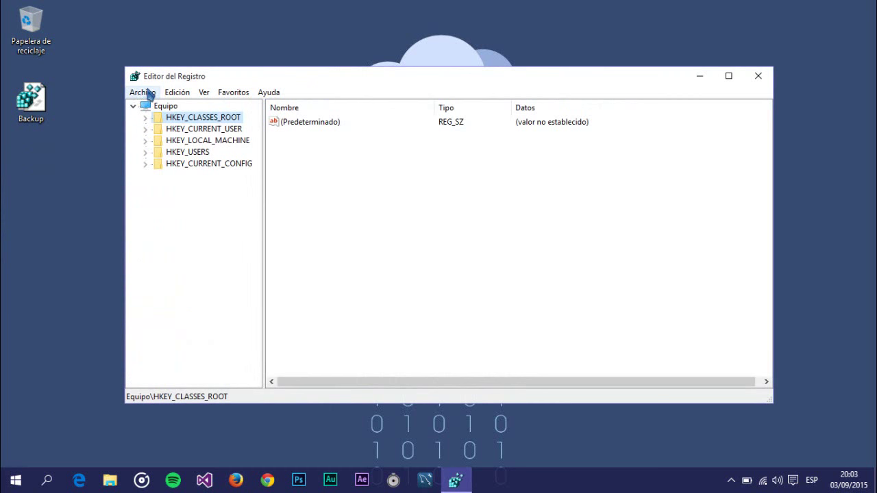
Select the Backup file in the Escritorio folder for a registry import and cancel the import.
{"action": "left_click", "coordinate": [146, 93]}
{"action": "left_click", "coordinate": [167, 120]}
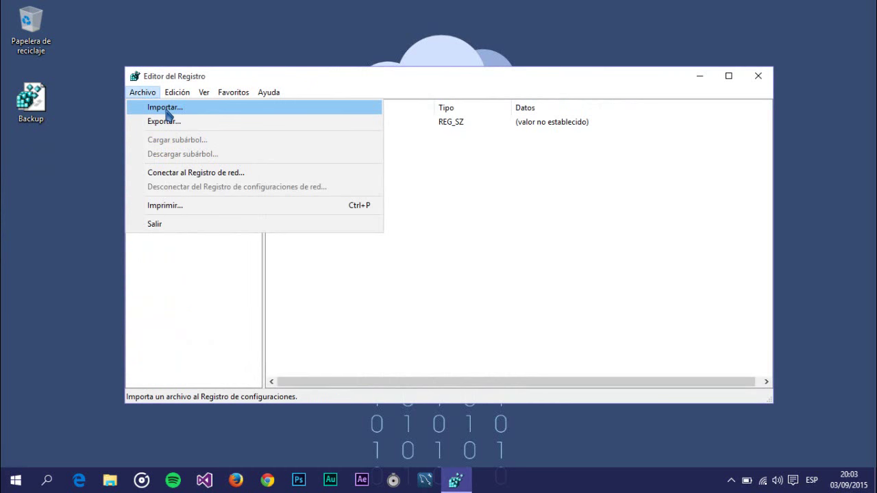
{"action": "left_click", "coordinate": [166, 108]}
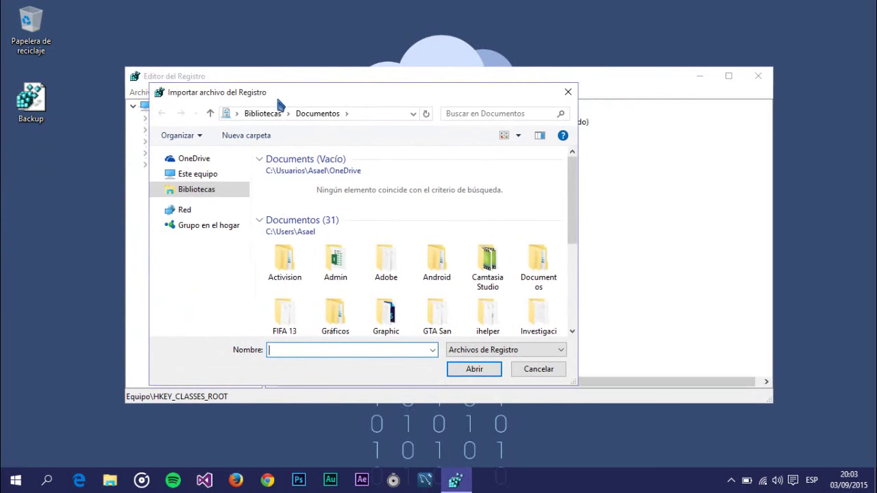
{"action": "left_click", "coordinate": [150, 173]}
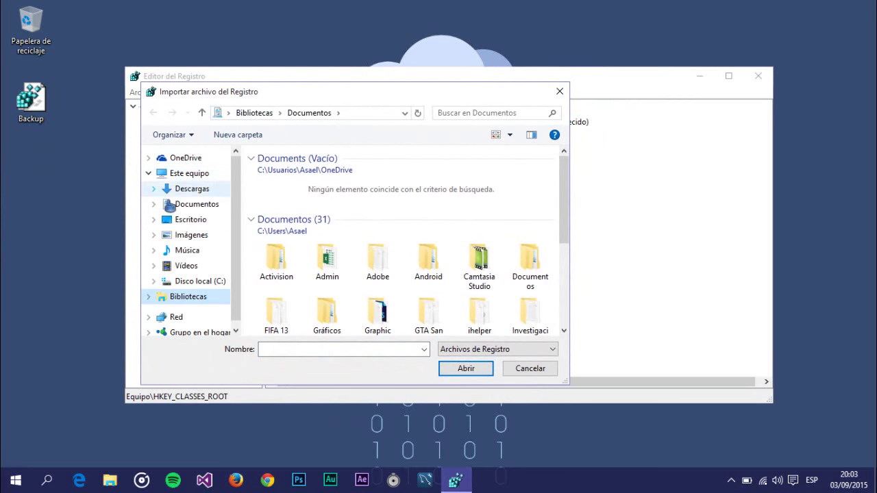
{"action": "left_click", "coordinate": [173, 219]}
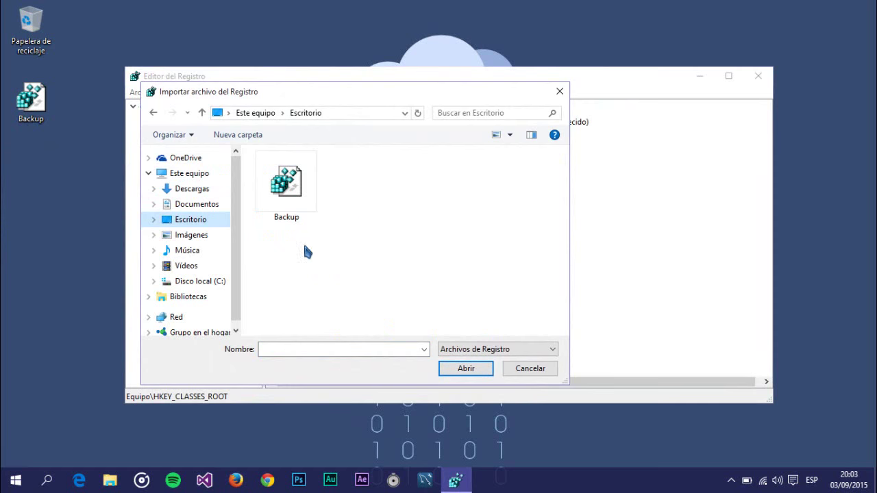
{"action": "left_click", "coordinate": [289, 191]}
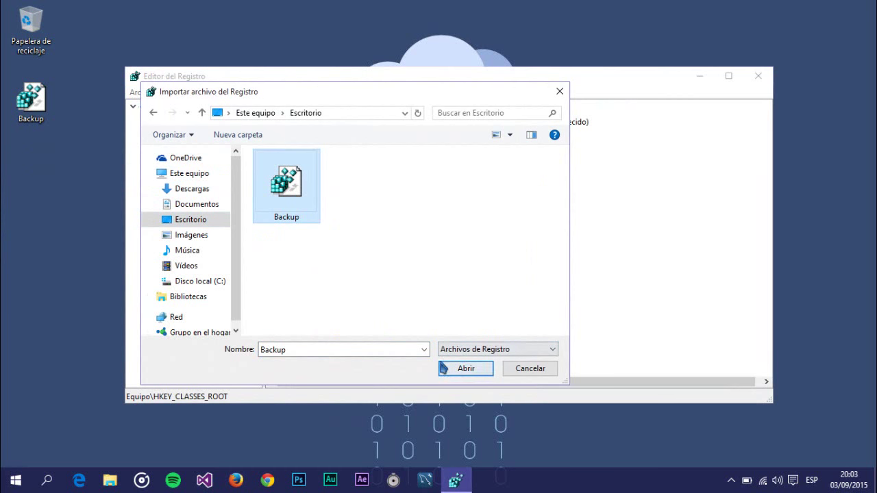
{"action": "left_click", "coordinate": [534, 371]}
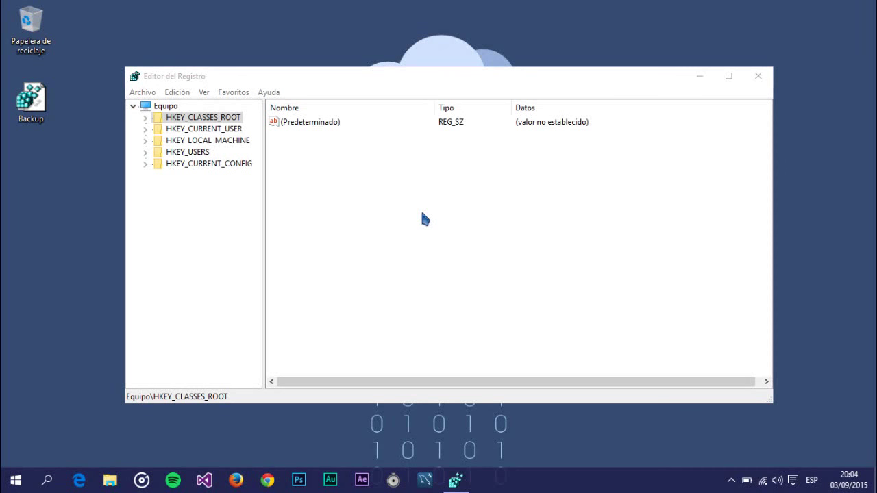
Go to the ShellFolder key under HKEY_CLASSES_ROOT\CLSID\{679f85cb-0220-4080-b29b-5540cc05aab6}.
{"action": "left_click", "coordinate": [146, 117]}
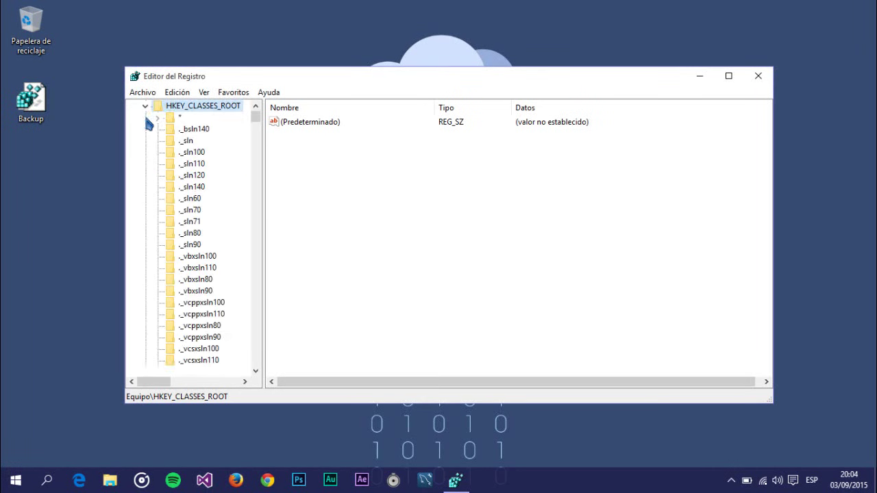
{"action": "left_click_drag", "start_coordinate": [256, 115], "coordinate": [259, 178]}
{"action": "scroll", "coordinate": [206, 209], "scroll_direction": "up", "scroll_amount": 5}
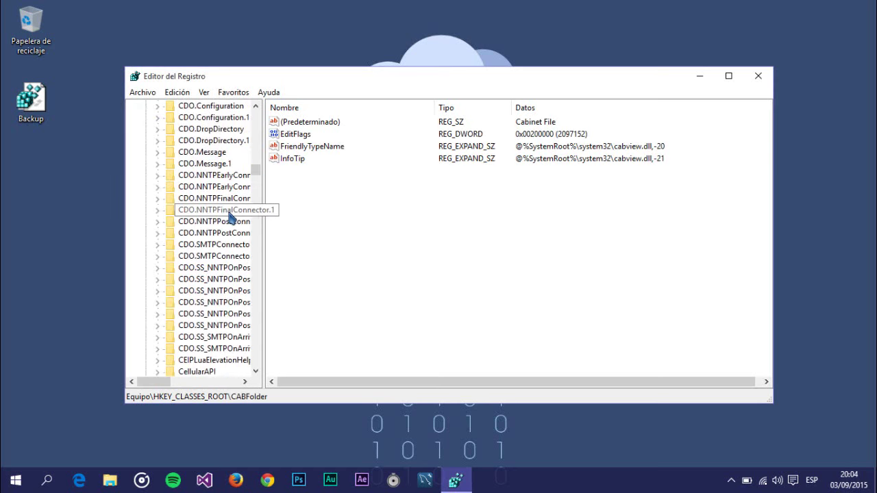
{"action": "scroll", "coordinate": [213, 226], "scroll_direction": "down", "scroll_amount": 15}
{"action": "left_click", "coordinate": [205, 199]}
{"action": "scroll", "coordinate": [206, 239], "scroll_direction": "down", "scroll_amount": 20}
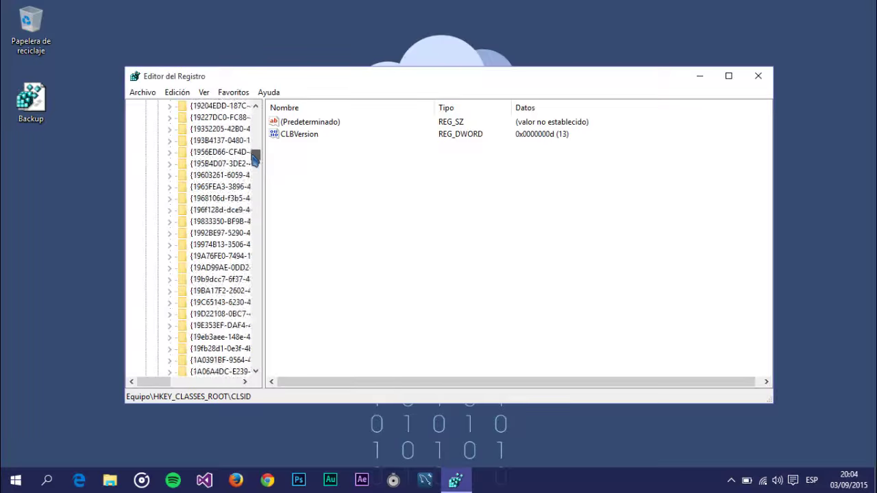
{"action": "left_click", "coordinate": [169, 210]}
{"action": "left_click", "coordinate": [222, 257]}
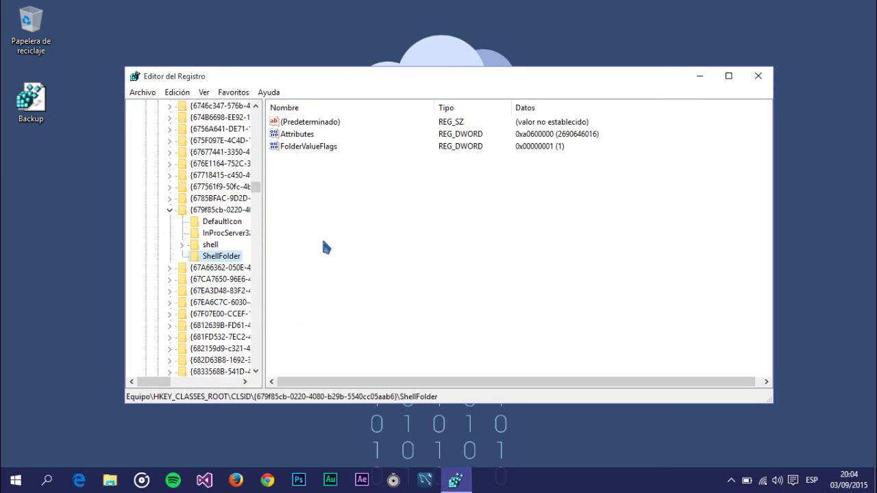
Set the Attributes DWORD value of ShellFolder to hexadecimal a0100000 and close the registry editor.
{"action": "double_click", "coordinate": [297, 135]}
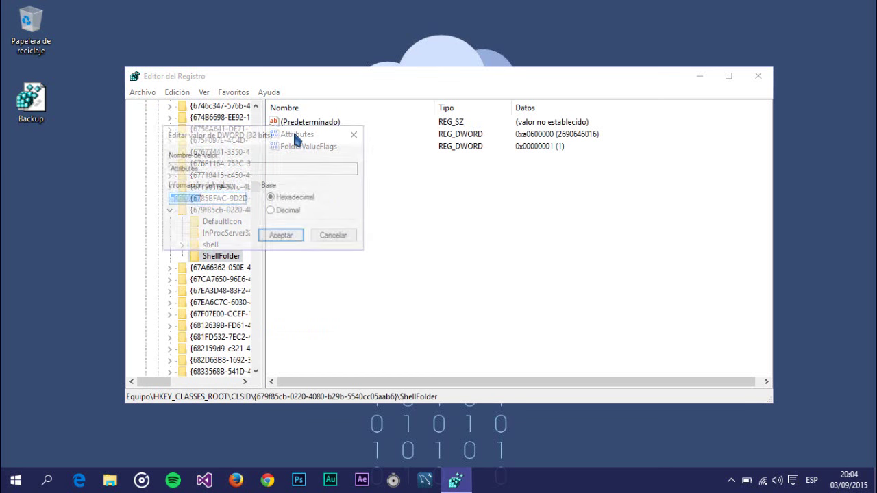
{"action": "left_click", "coordinate": [332, 232]}
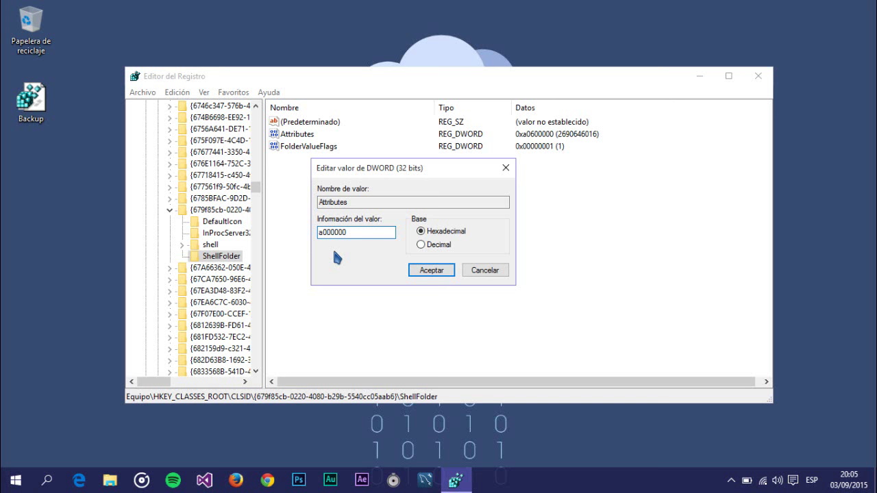
{"action": "type", "text": "1"}
{"action": "key", "text": "Return"}
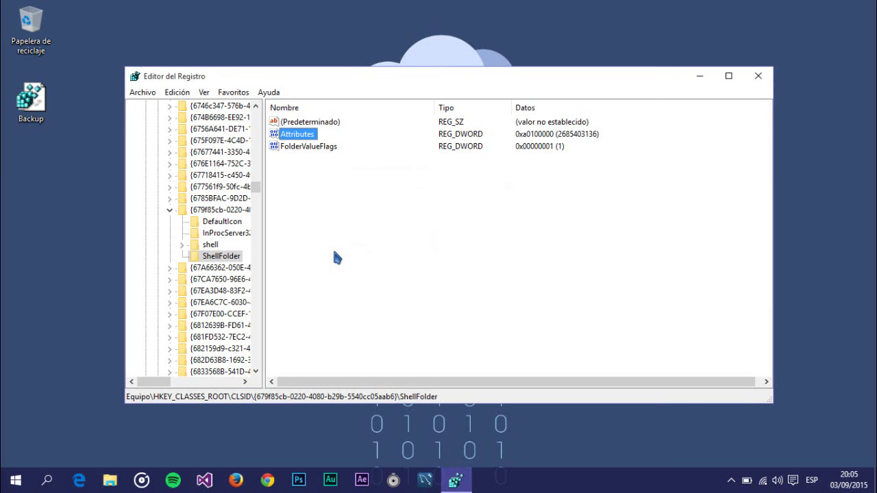
{"action": "left_click", "coordinate": [758, 77]}
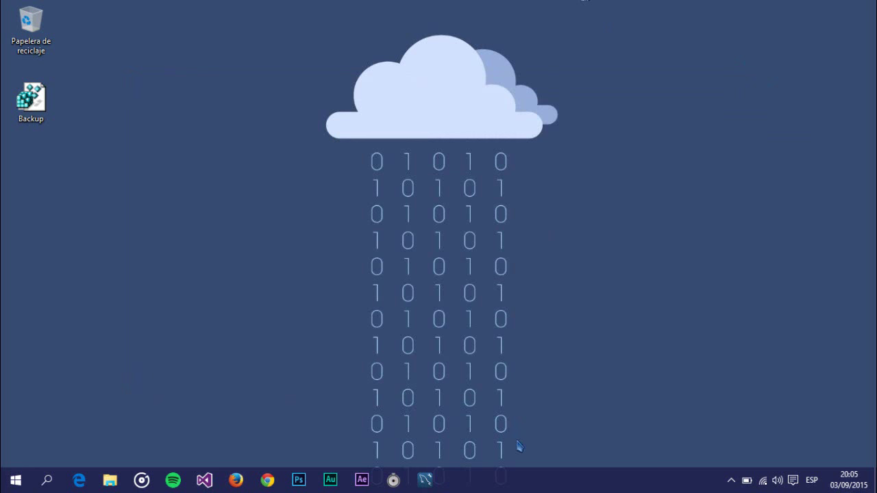
Open the Task Manager (Administrador de tareas) and sort its processes by name in ascending order.
{"action": "right_click", "coordinate": [546, 484]}
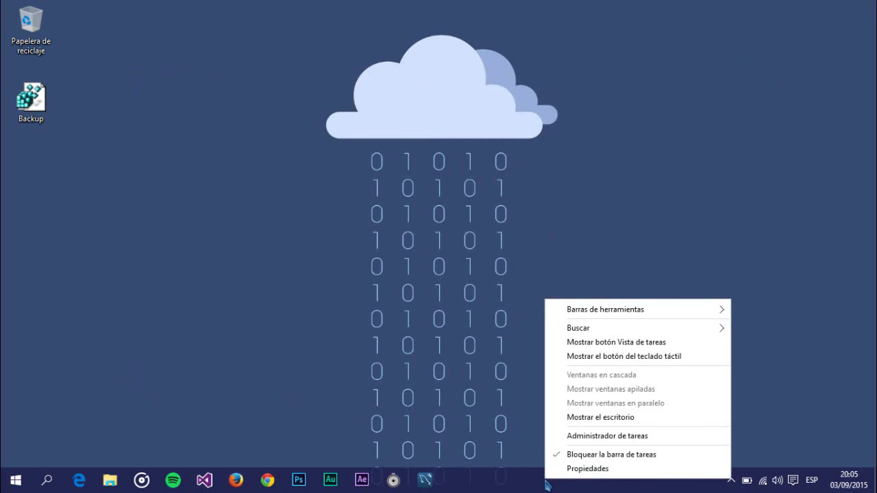
{"action": "left_click", "coordinate": [586, 436]}
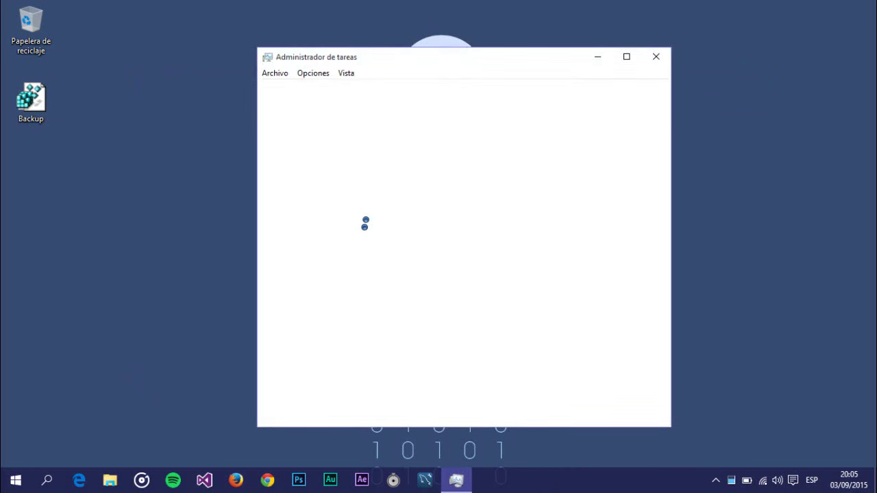
{"action": "left_click", "coordinate": [336, 120]}
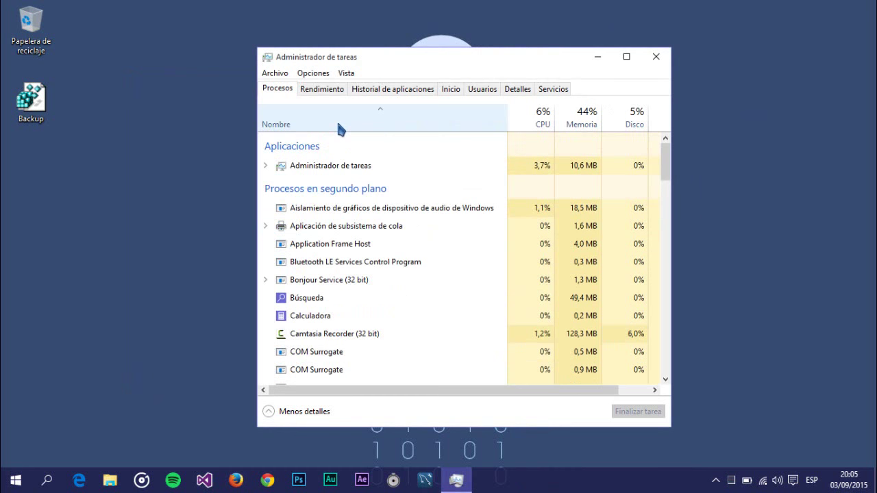
{"action": "left_click", "coordinate": [336, 119]}
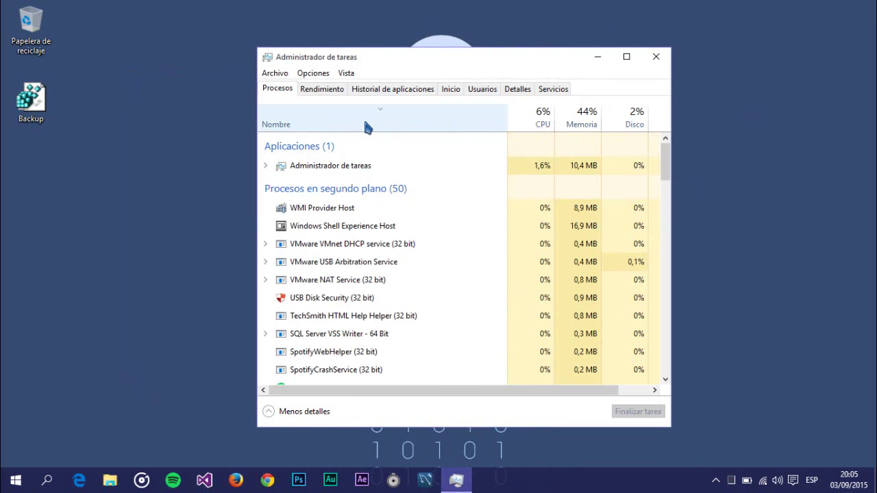
{"action": "left_click", "coordinate": [363, 118]}
Restart the Explorador de Windows process listed under Procesos de Windows and close the Task Manager.
{"action": "scroll", "coordinate": [370, 259], "scroll_direction": "down", "scroll_amount": 4}
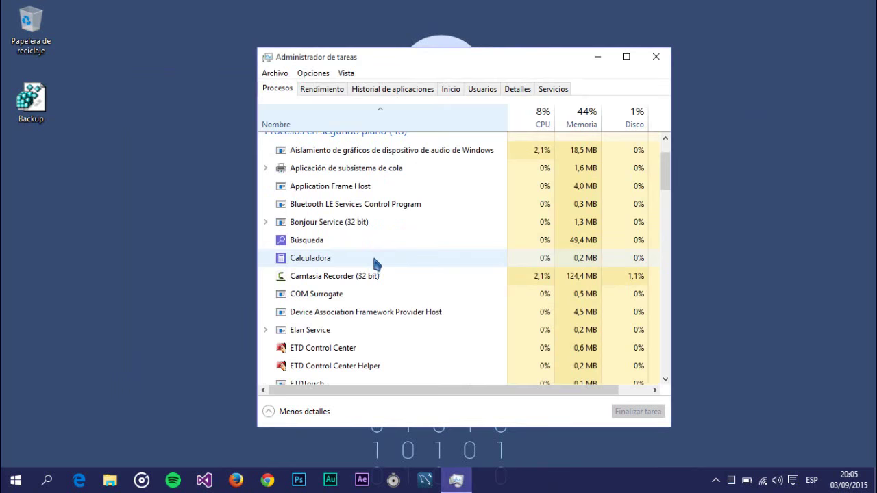
{"action": "scroll", "coordinate": [370, 264], "scroll_direction": "down", "scroll_amount": 4}
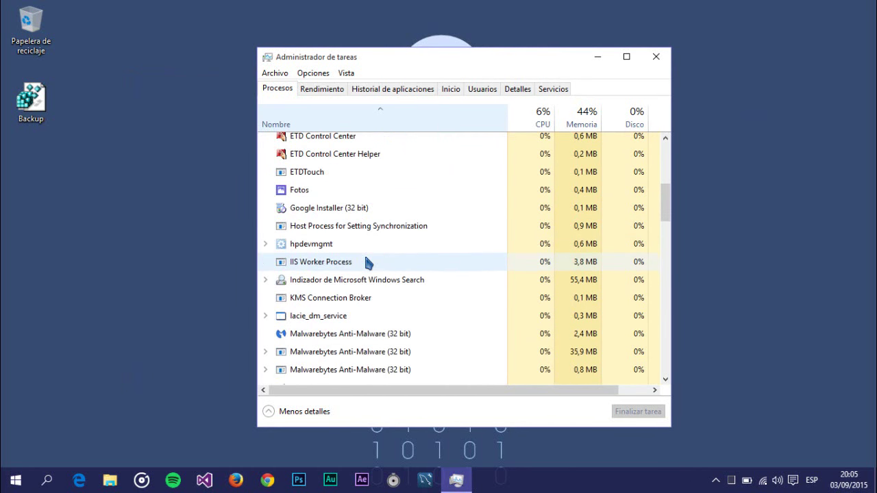
{"action": "scroll", "coordinate": [367, 262], "scroll_direction": "down", "scroll_amount": 7}
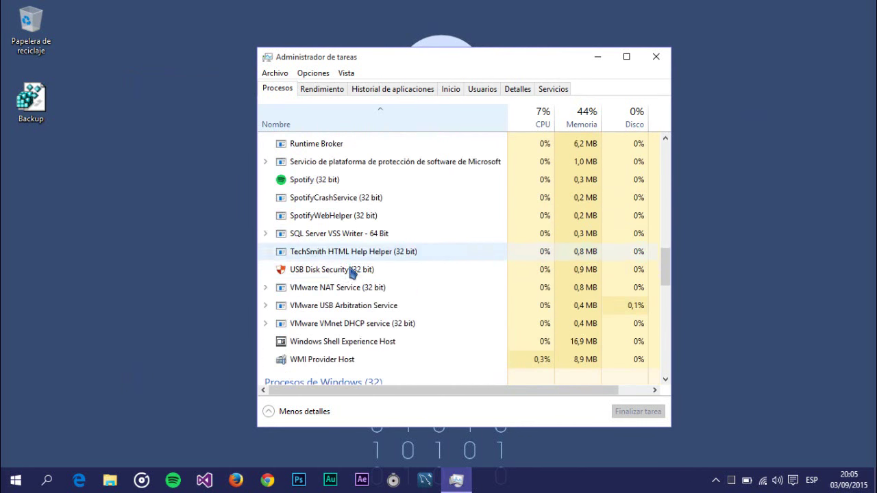
{"action": "scroll", "coordinate": [351, 273], "scroll_direction": "down", "scroll_amount": 3}
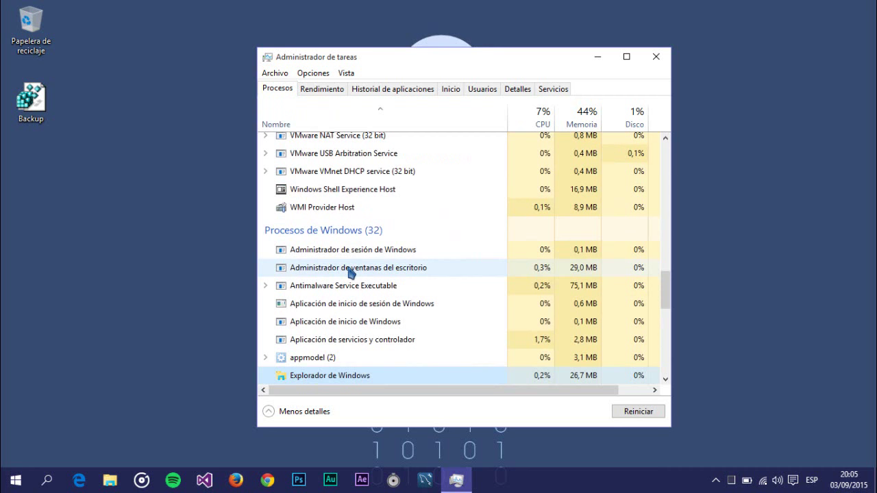
{"action": "scroll", "coordinate": [304, 268], "scroll_direction": "up", "scroll_amount": 1}
{"action": "scroll", "coordinate": [304, 288], "scroll_direction": "down", "scroll_amount": 2}
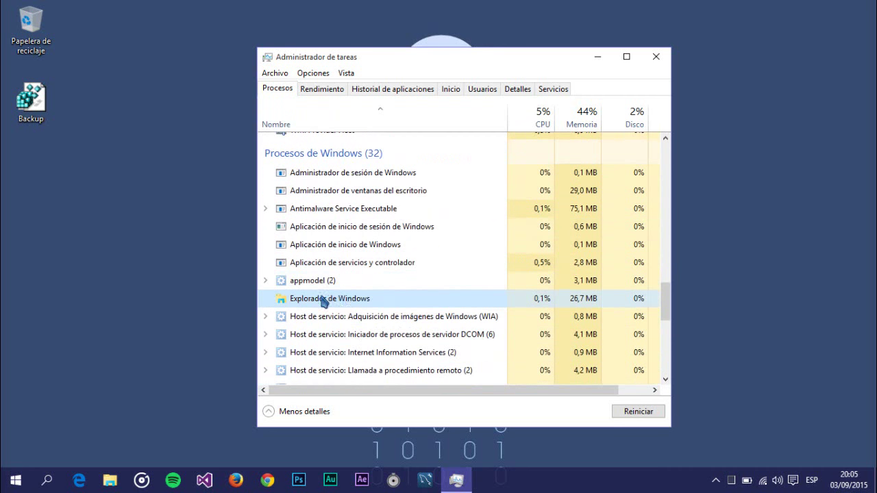
{"action": "scroll", "coordinate": [301, 299], "scroll_direction": "down", "scroll_amount": 2}
{"action": "scroll", "coordinate": [343, 288], "scroll_direction": "up", "scroll_amount": 1}
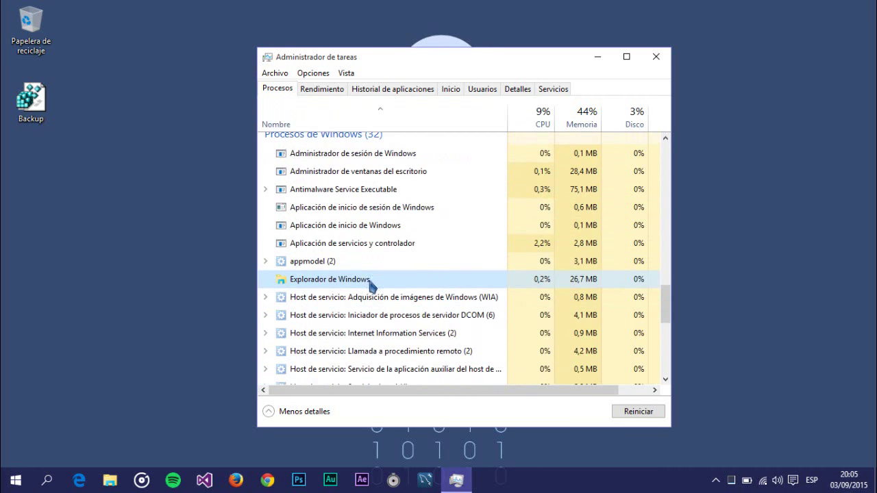
{"action": "right_click", "coordinate": [422, 286]}
{"action": "left_click", "coordinate": [434, 286]}
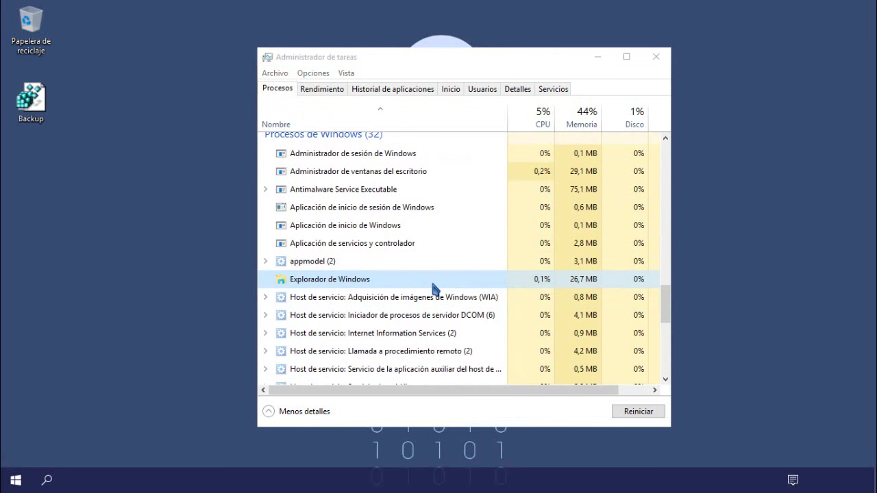
{"action": "left_click", "coordinate": [659, 61]}
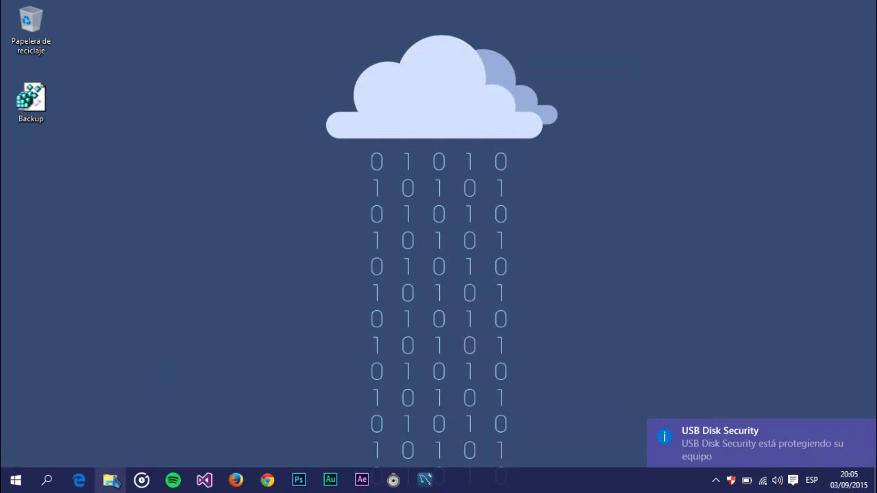
Open a file explorer window and collapse the Acceso rápido group in the folder tree.
{"action": "left_click", "coordinate": [111, 481]}
{"action": "scroll", "coordinate": [300, 248], "scroll_direction": "up", "scroll_amount": 2}
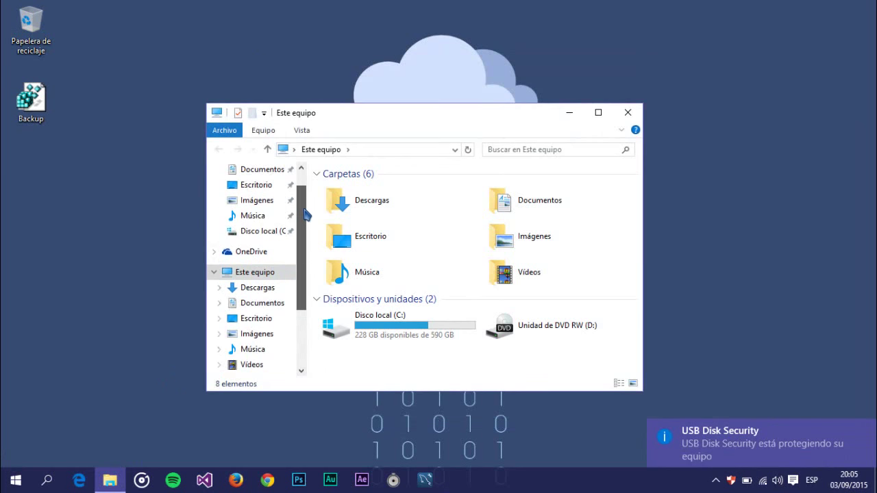
{"action": "scroll", "coordinate": [302, 215], "scroll_direction": "up", "scroll_amount": 2}
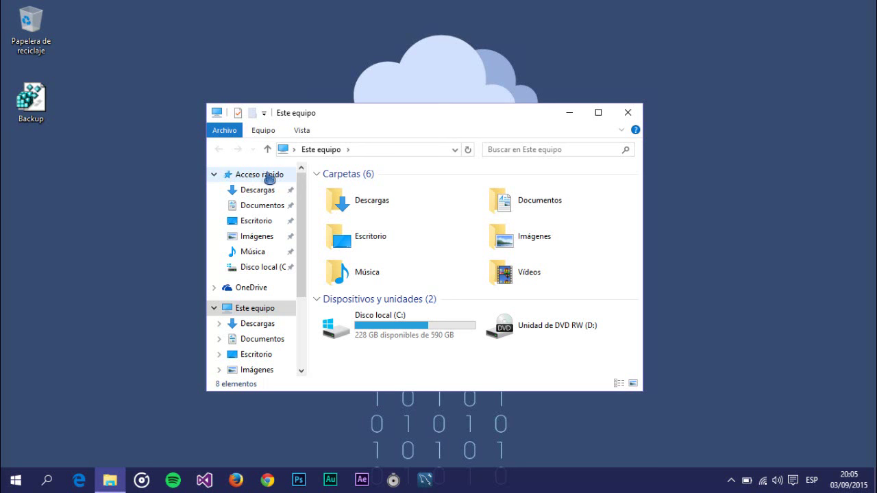
{"action": "left_click", "coordinate": [213, 175]}
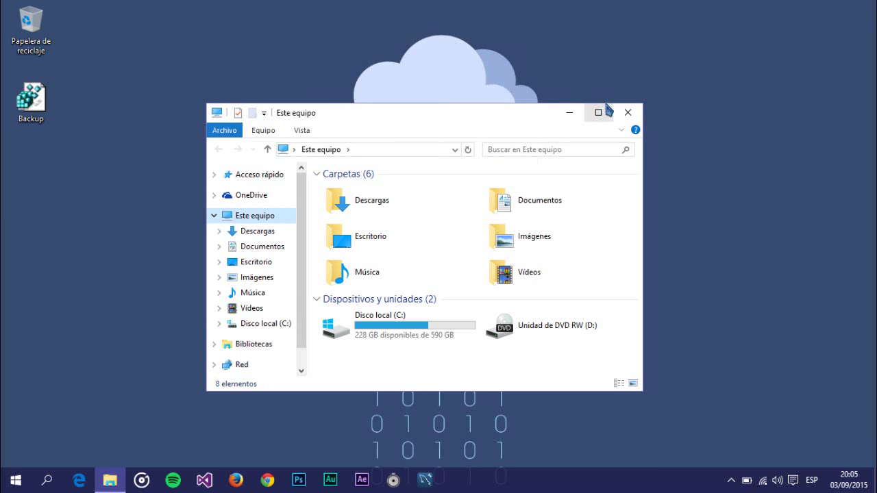